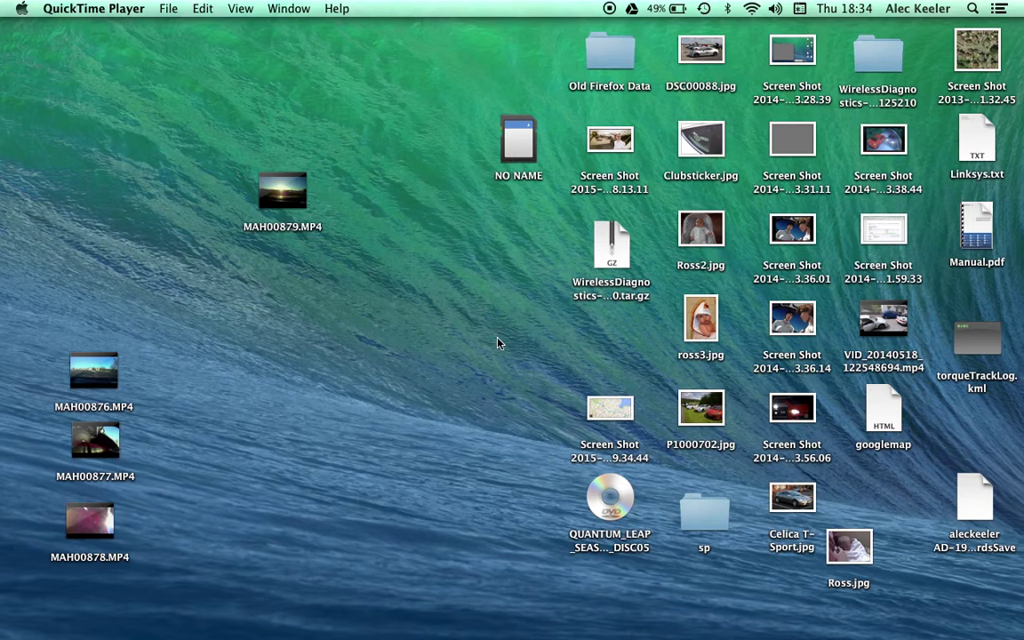
Step: Launch RaceRender 3 from the Applications folder and start a new project with the Datalogger - Simple template
mouse_move(533, 637)
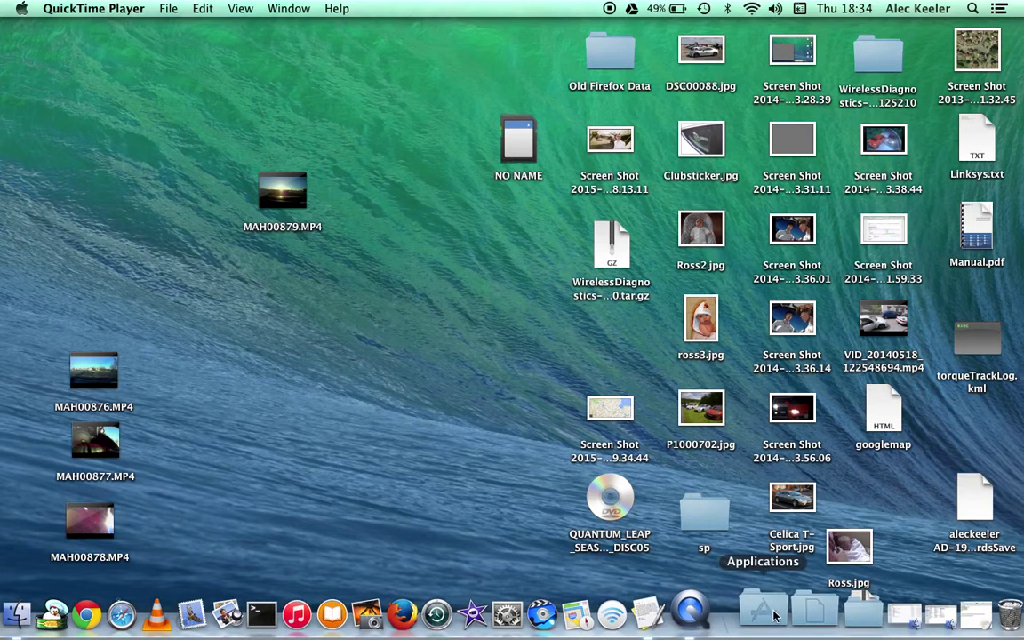
click(745, 610)
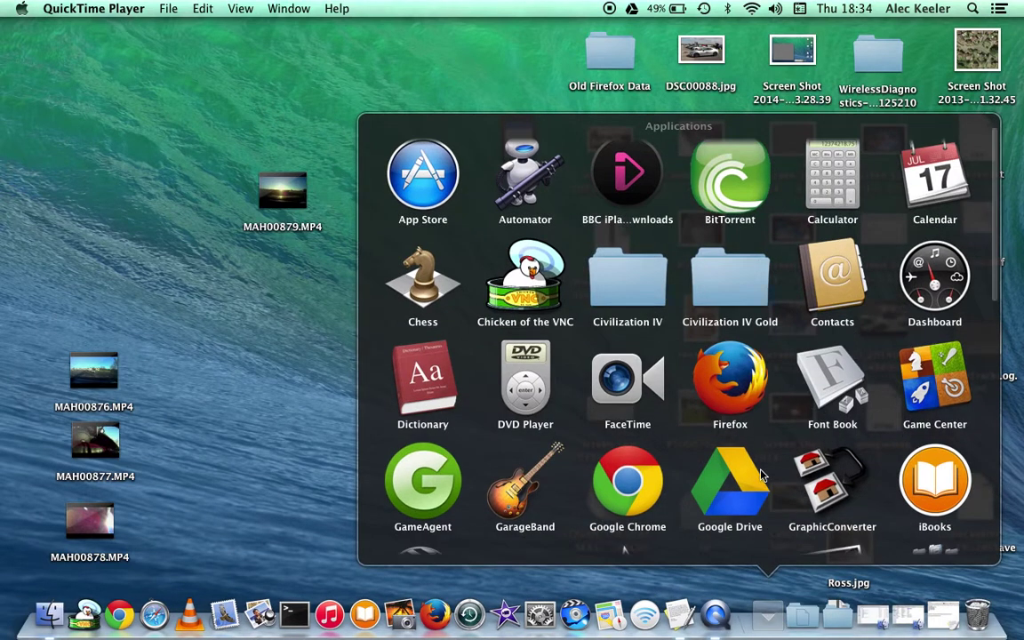
scroll(783, 467, down, 10)
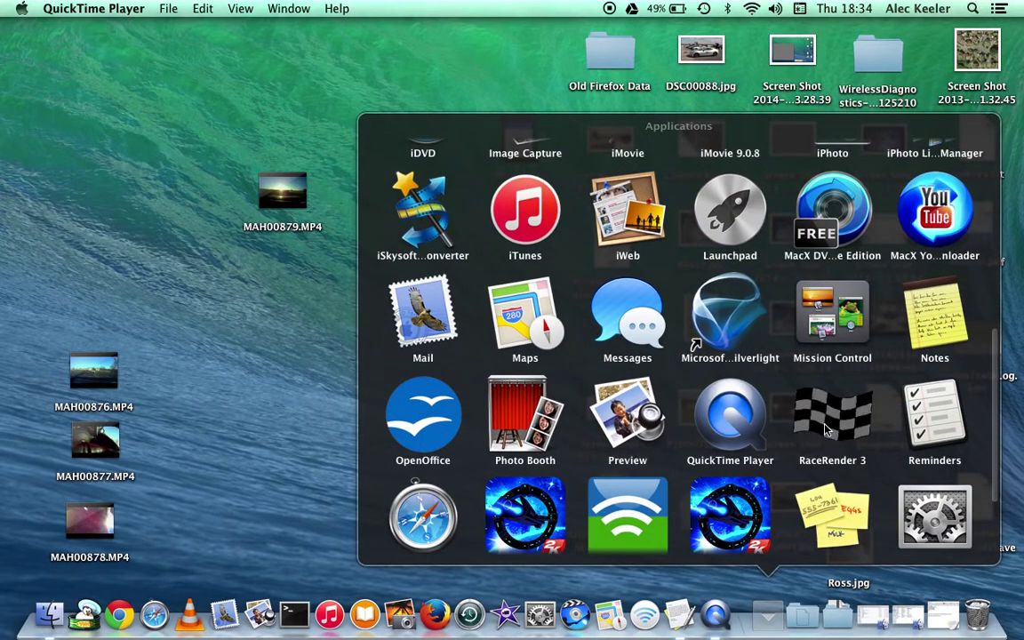
click(831, 425)
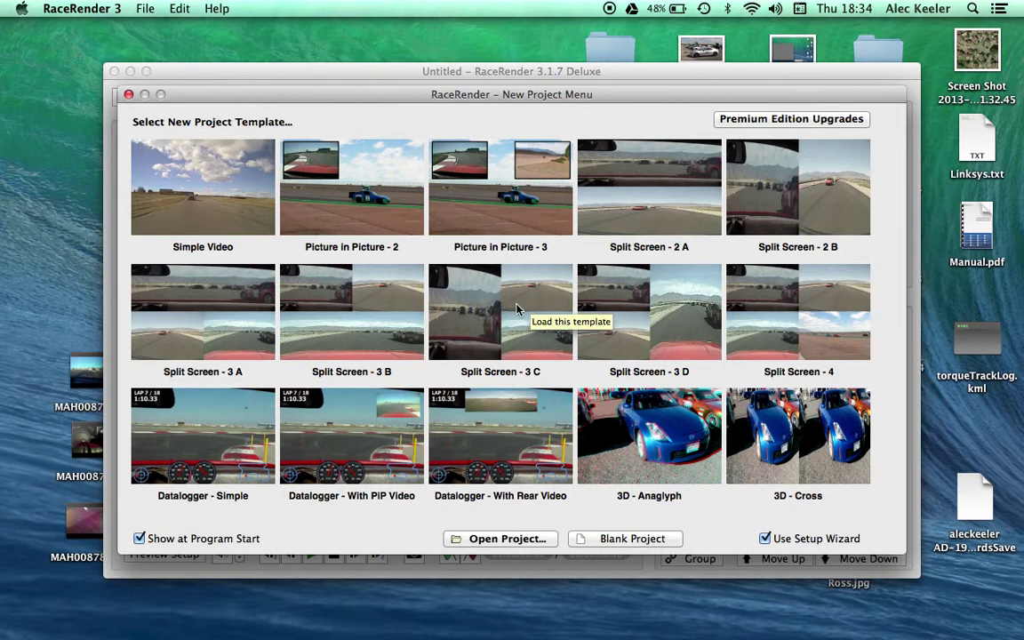
click(223, 440)
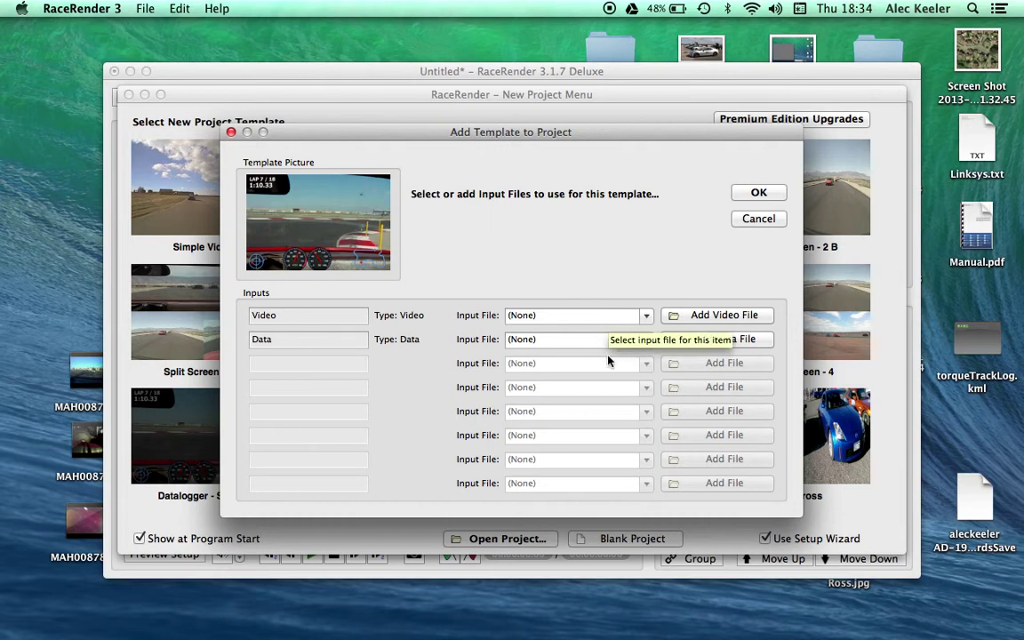
Step: Add Toyota GT86 Trackday 1044.mp4 from the 1044 folder inside Movies as the template's video input
click(704, 317)
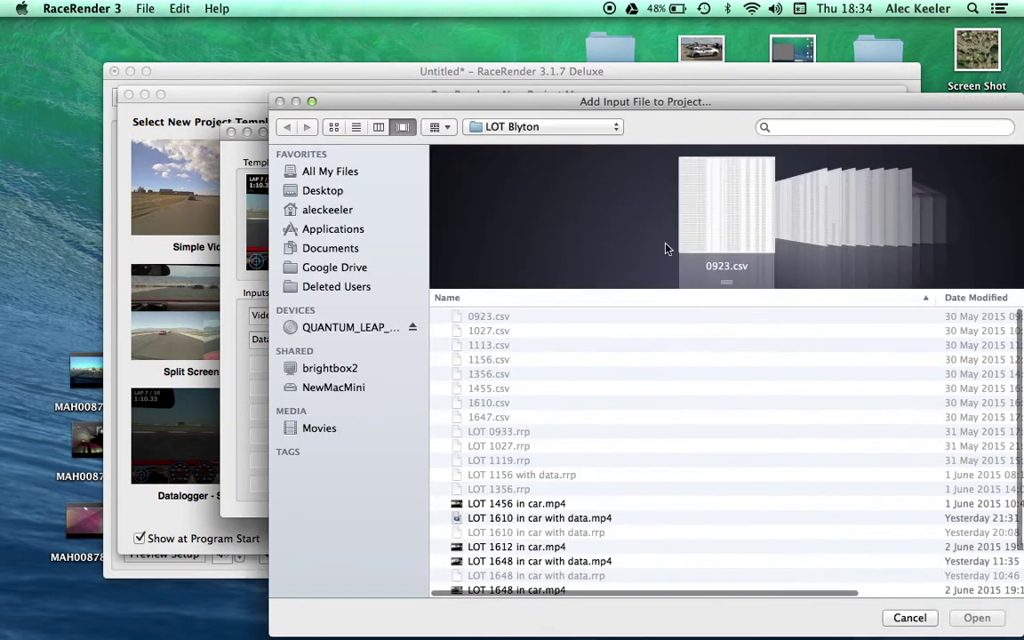
click(587, 127)
click(585, 146)
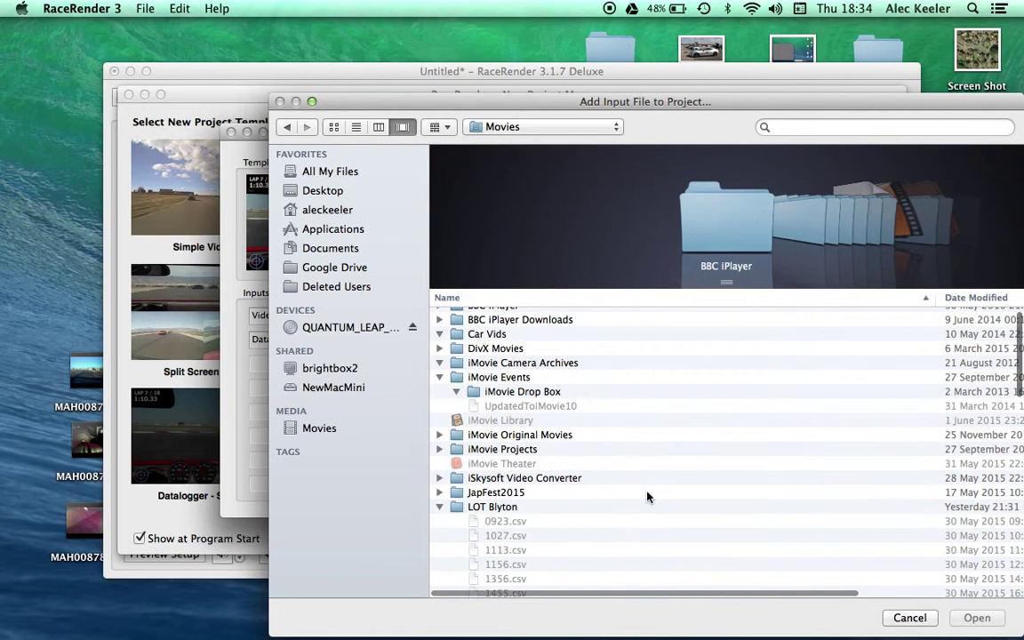
scroll(648, 497, down, 15)
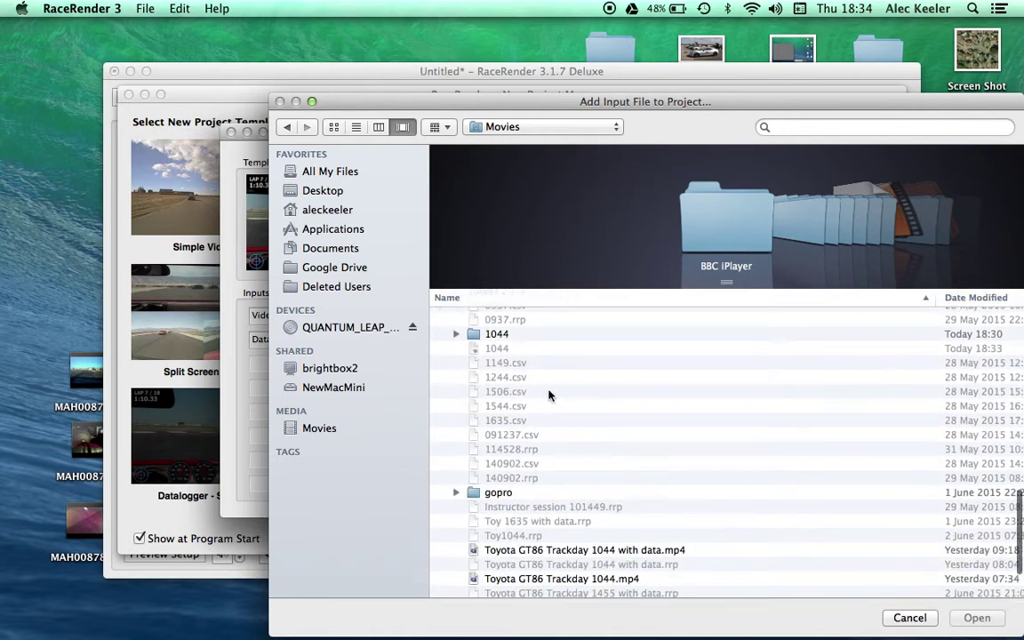
double_click(496, 335)
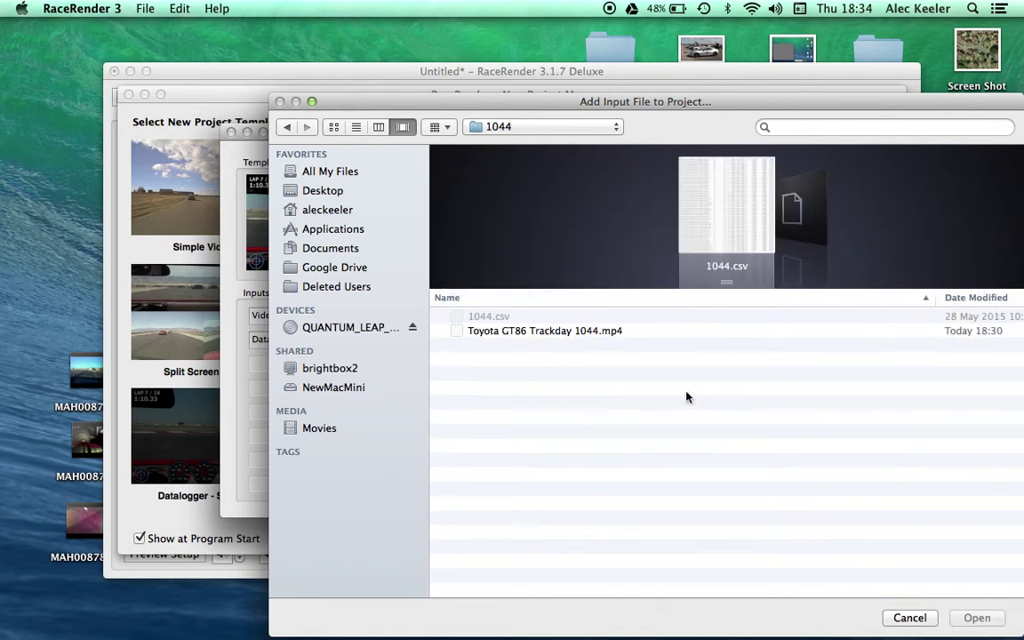
click(611, 332)
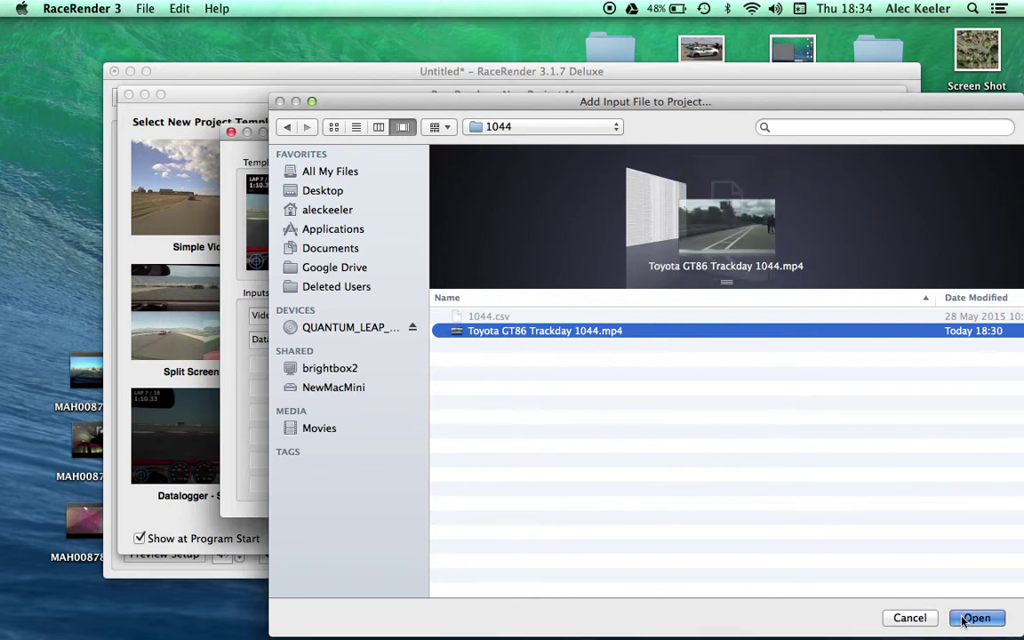
click(975, 618)
Step: Add 1044.csv as the template's data input and accept the input files
click(725, 340)
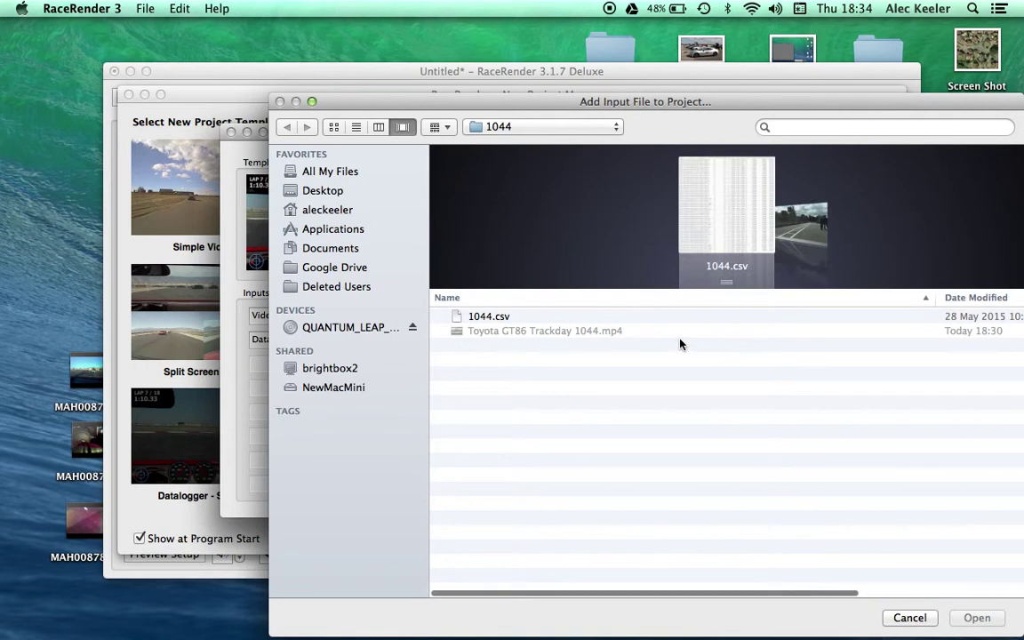
click(491, 317)
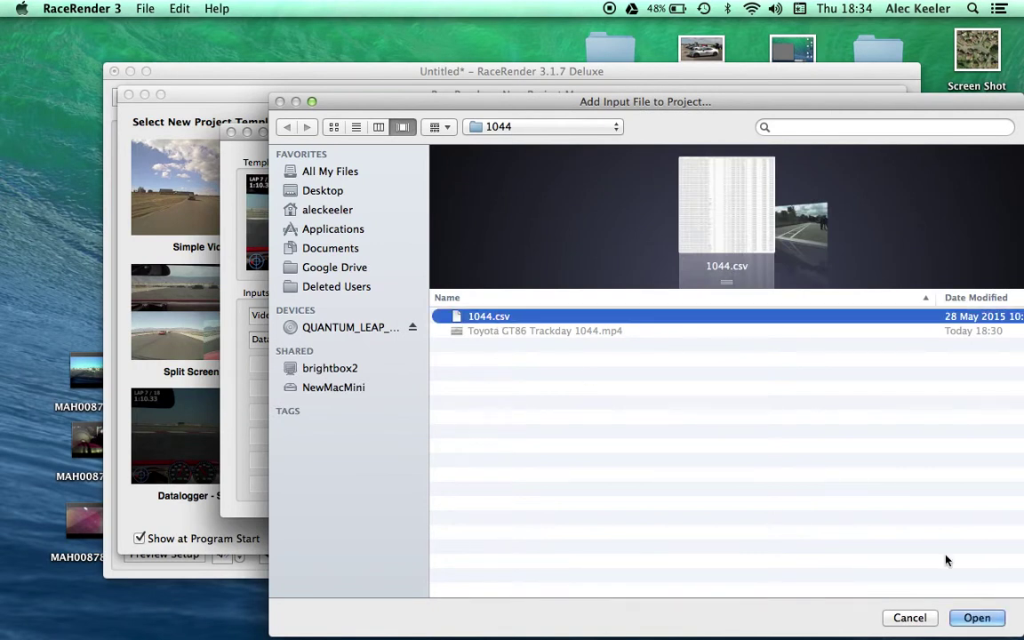
click(982, 618)
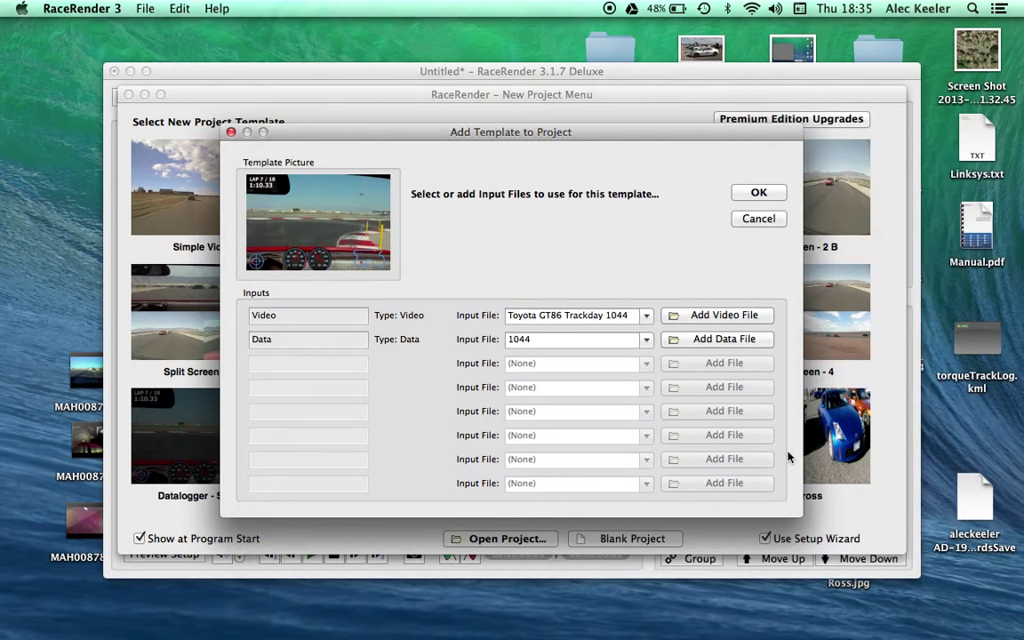
click(758, 193)
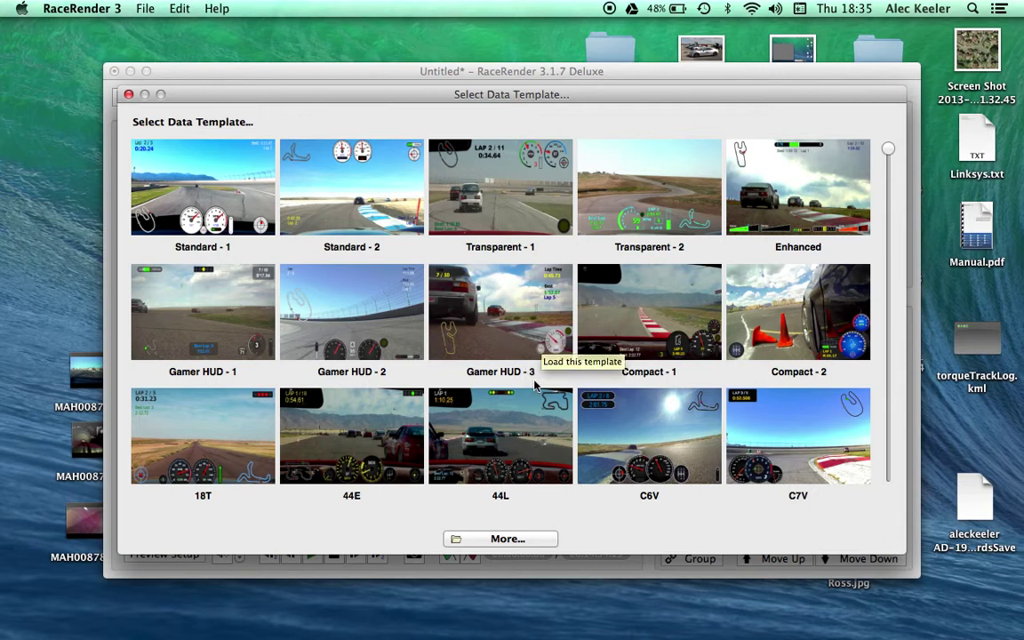
Step: Apply the Standard - 2 data template with its default overlay configuration and dismiss the Project Setup Wizard
click(360, 197)
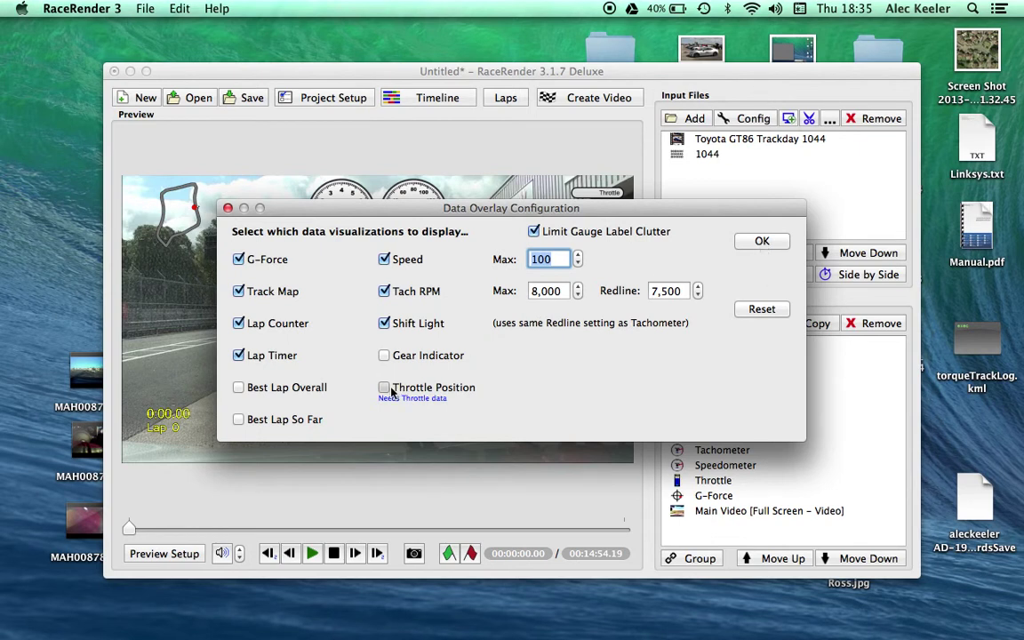
click(763, 243)
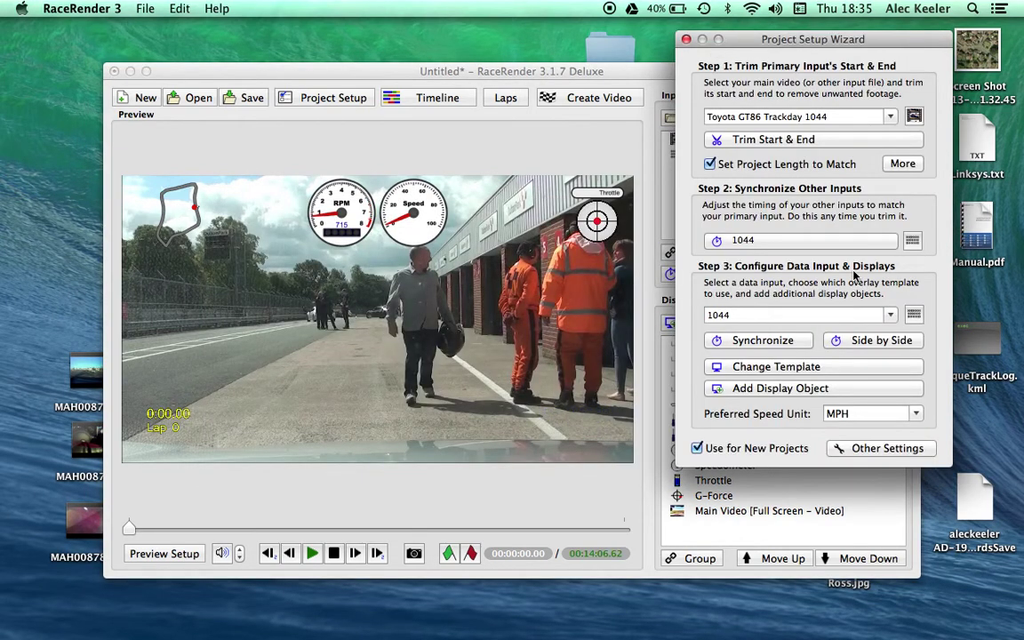
click(888, 119)
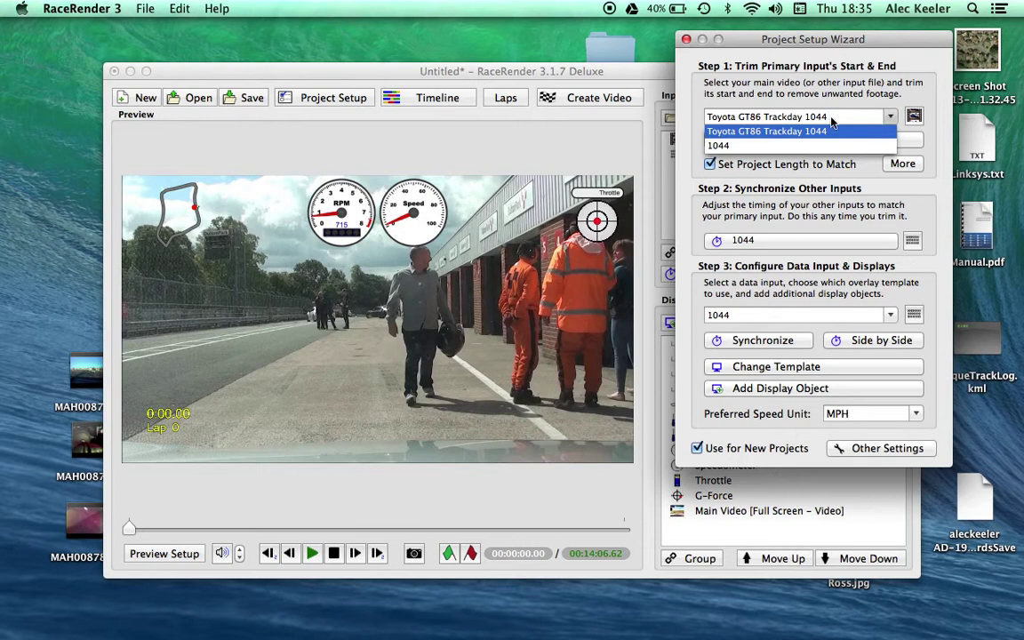
click(743, 121)
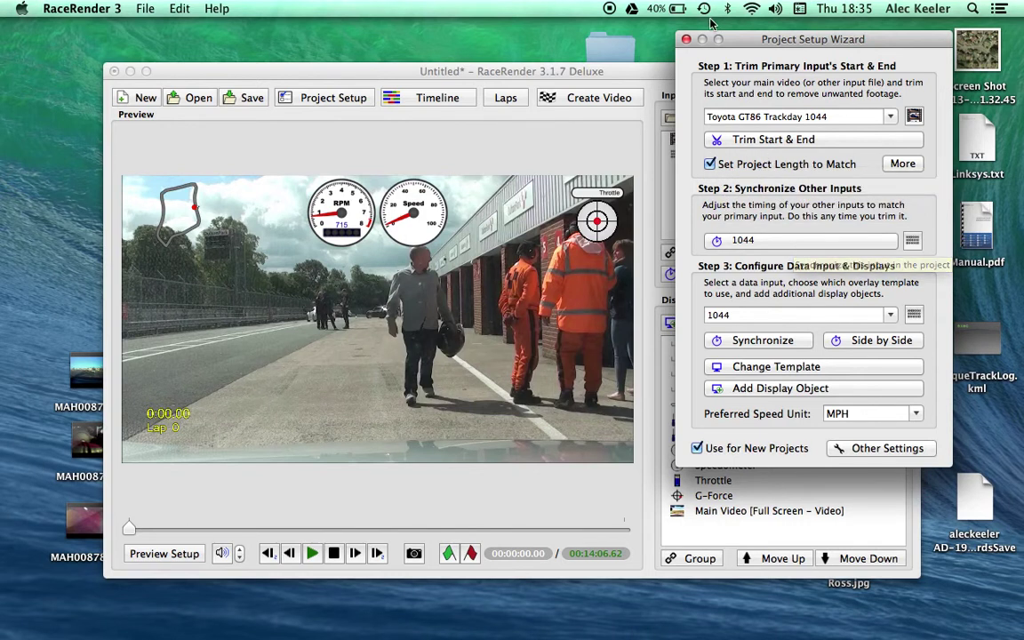
click(687, 40)
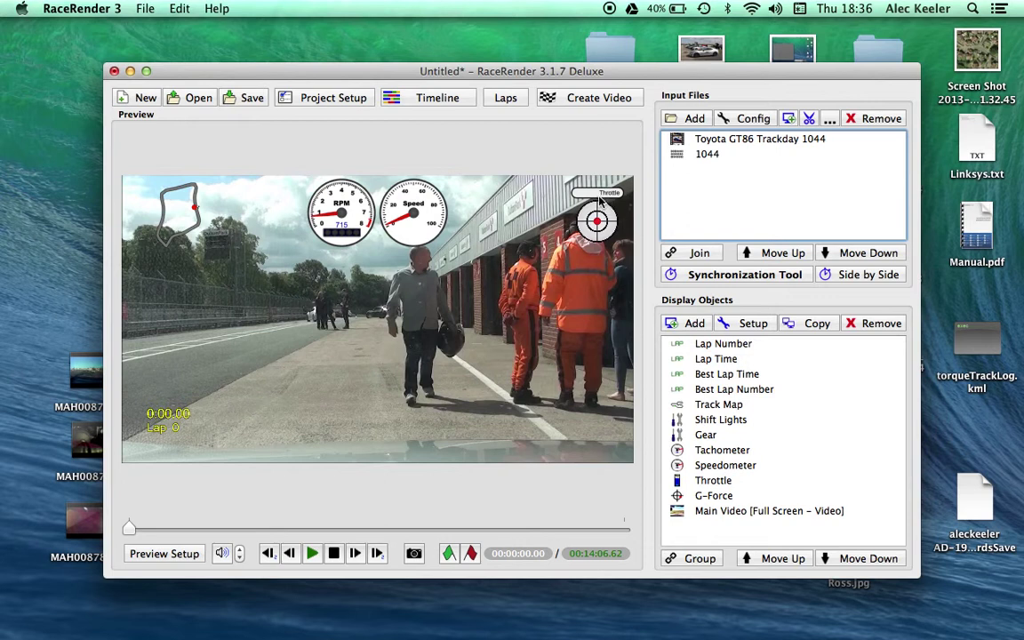
Step: Set the data field of the Throttle display object to Relative Accelerator Pedal Position(%) and close its properties
drag(714, 511, 714, 499)
click(722, 466)
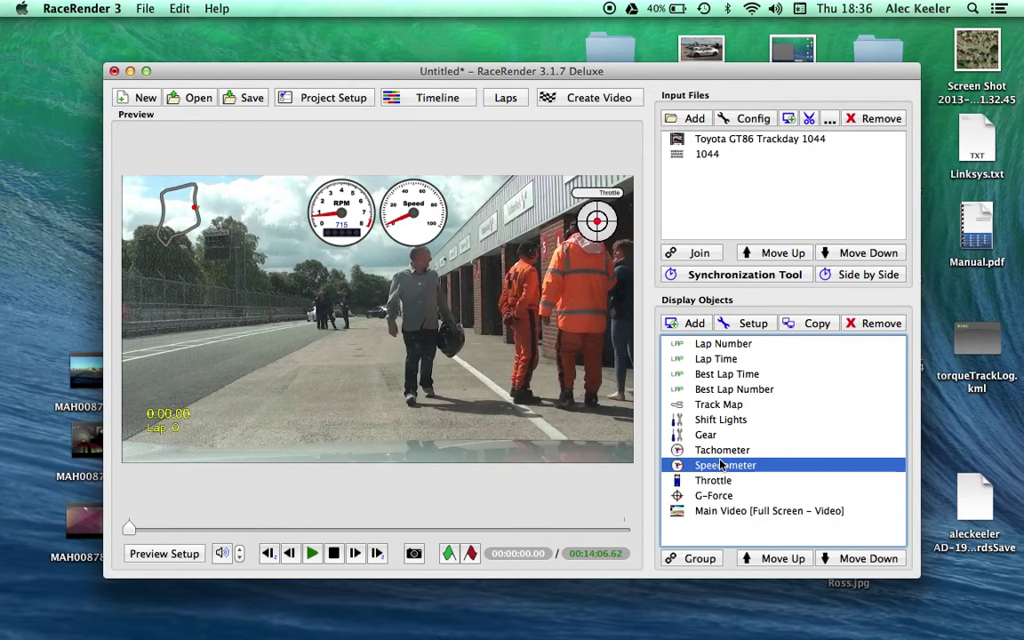
click(714, 481)
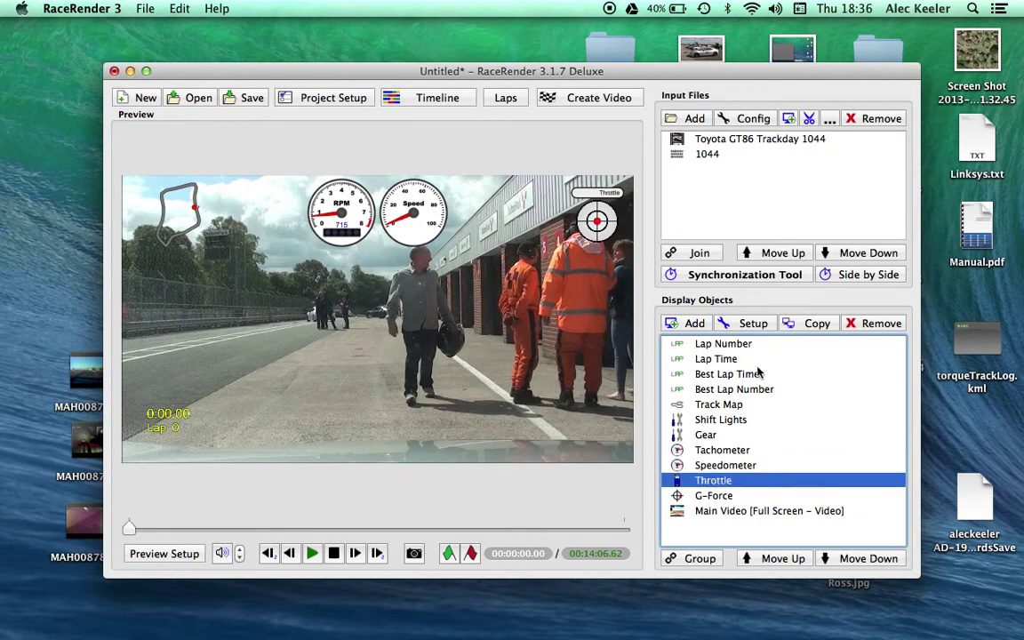
click(751, 323)
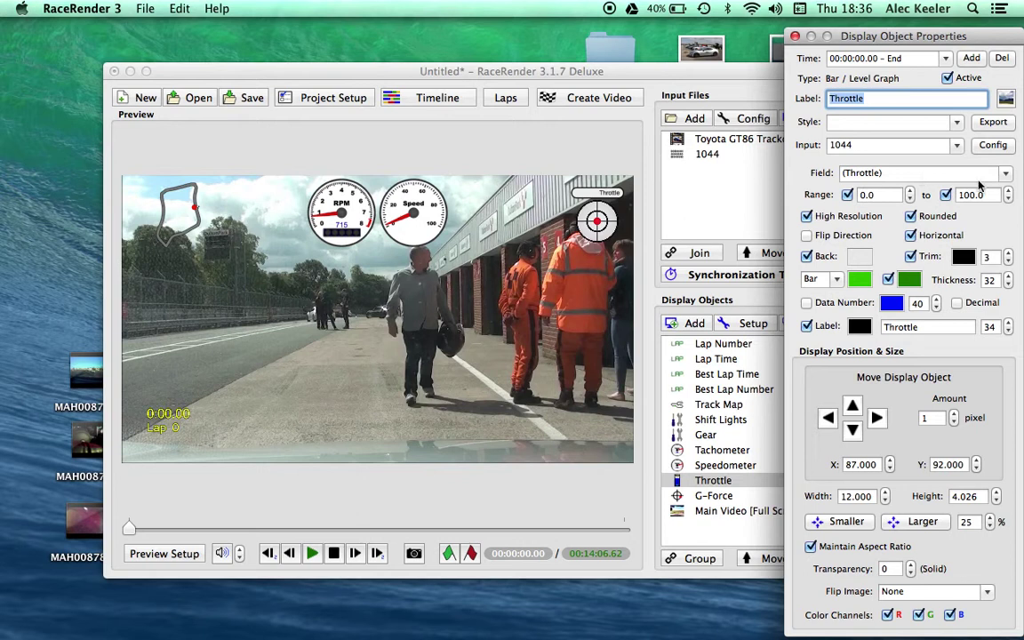
click(1007, 175)
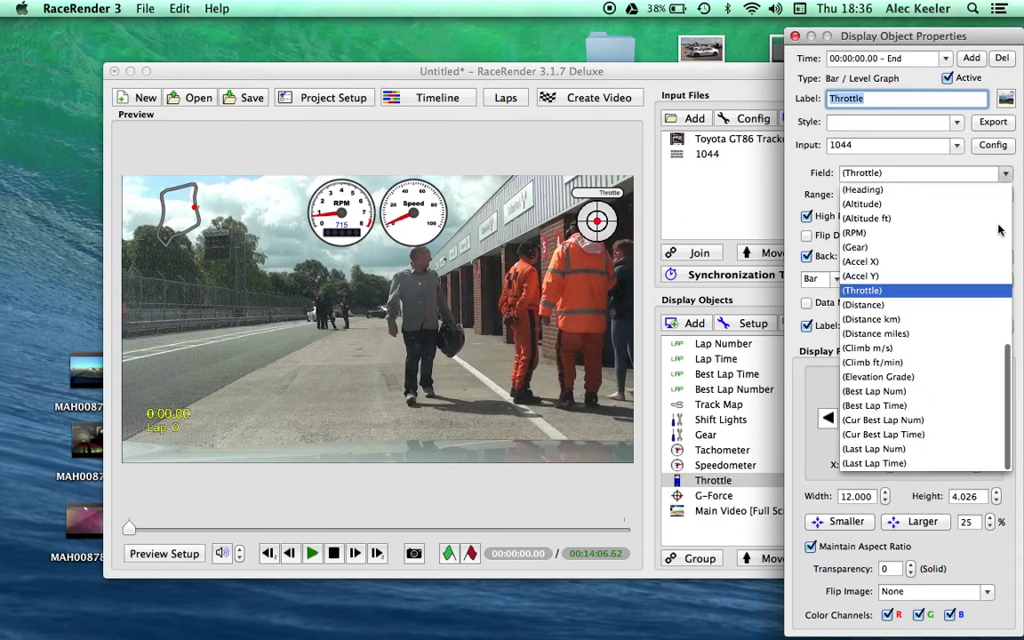
scroll(984, 258, up, 10)
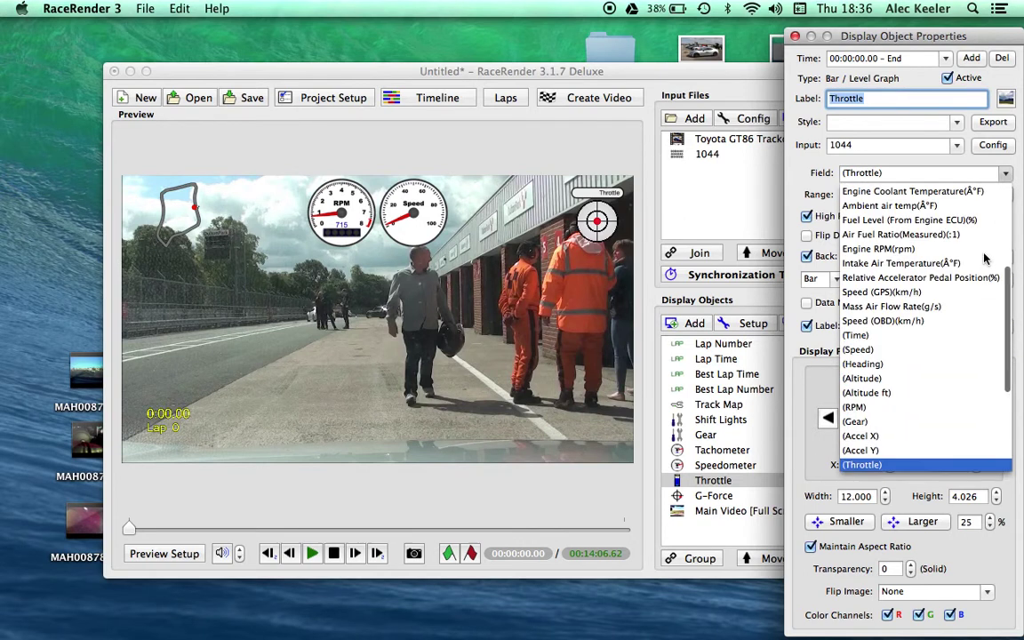
scroll(985, 258, down, 8)
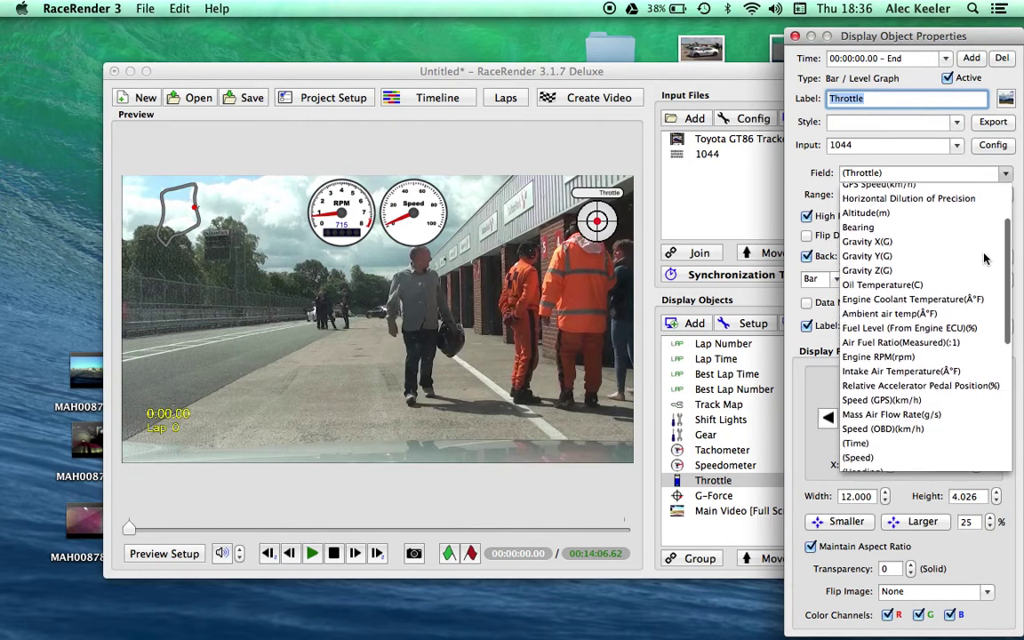
scroll(984, 257, up, 4)
scroll(984, 258, up, 3)
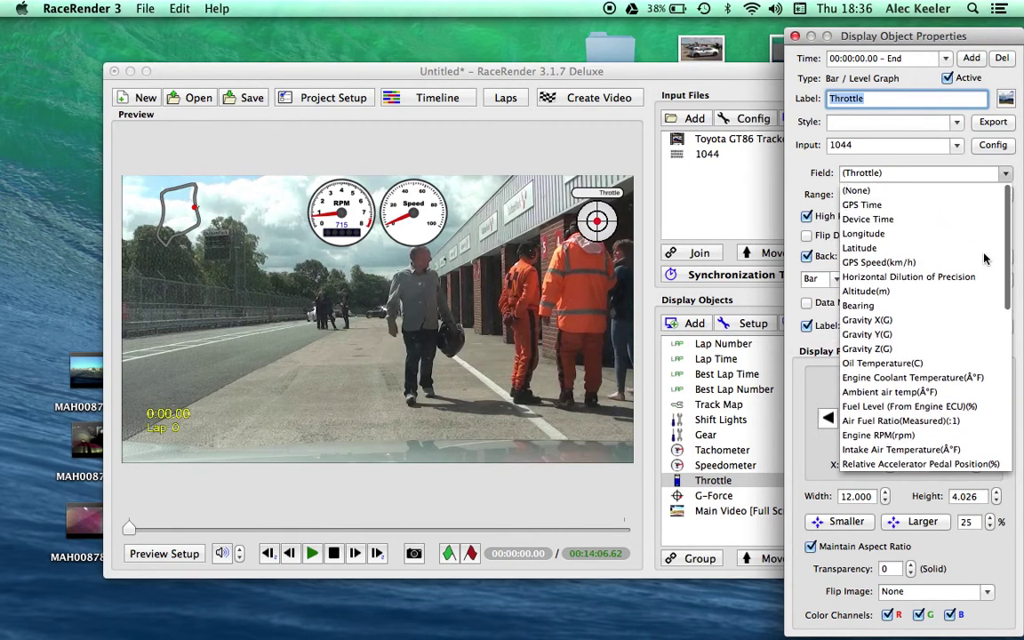
scroll(985, 258, down, 8)
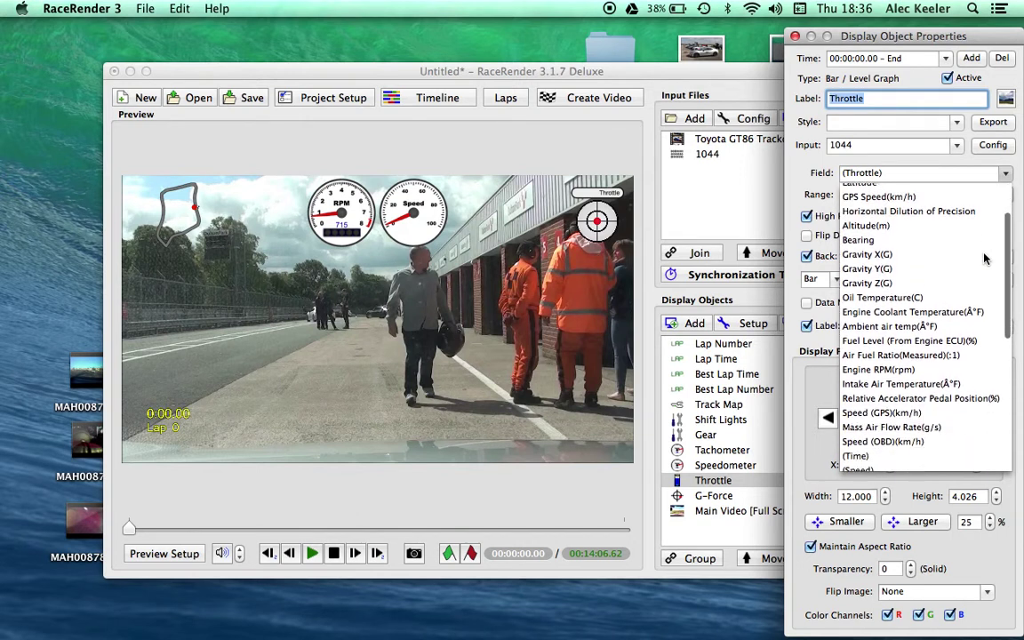
scroll(984, 258, down, 4)
scroll(984, 258, down, 1)
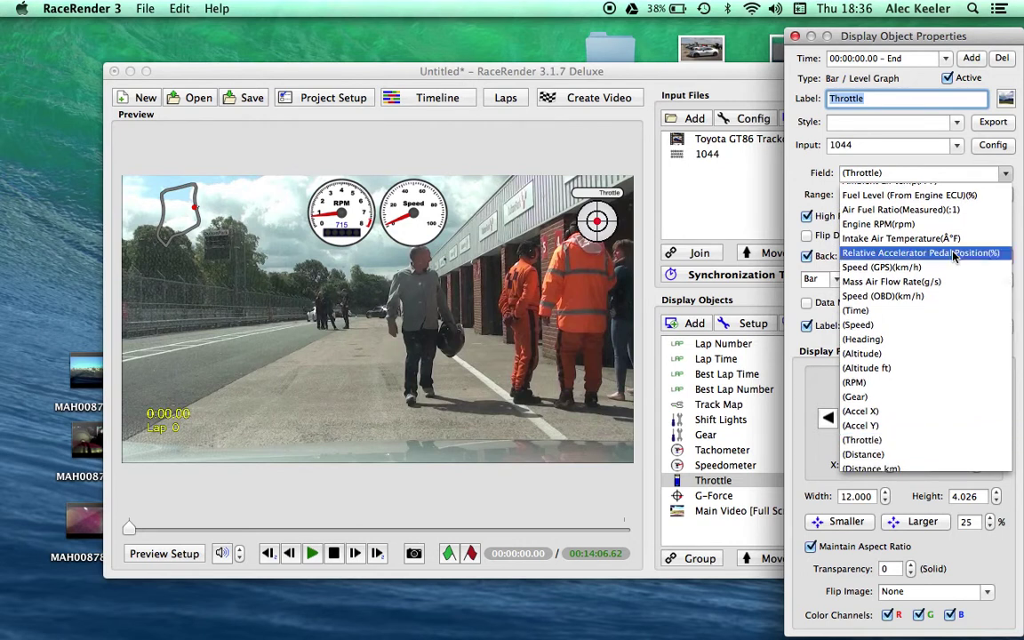
click(959, 257)
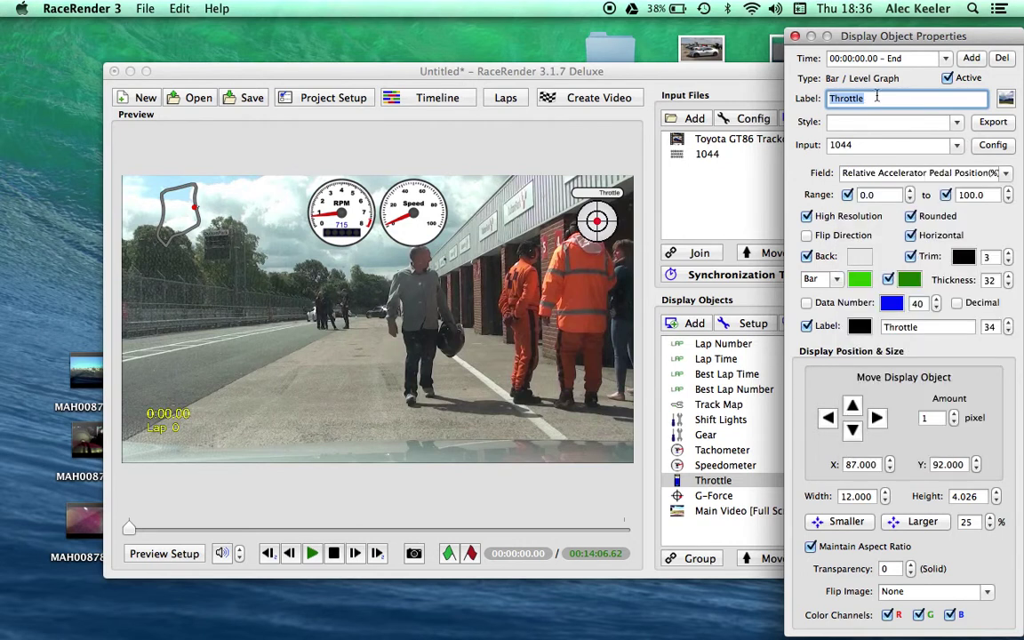
click(796, 37)
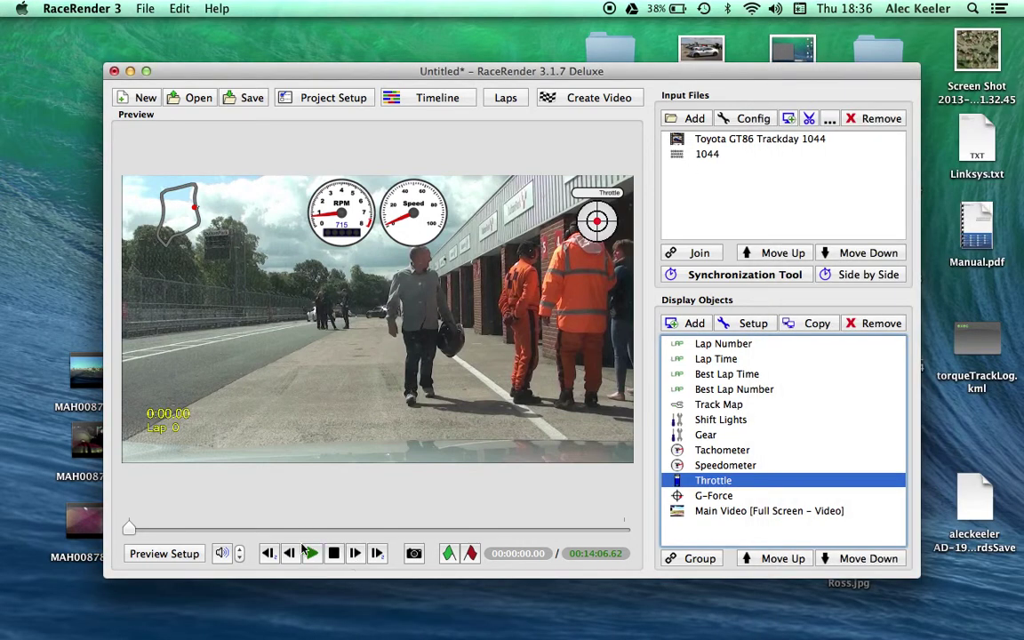
Step: Play the start of the preview, pause it, and scrub to about 7:53 to check the overlays against the video
click(313, 553)
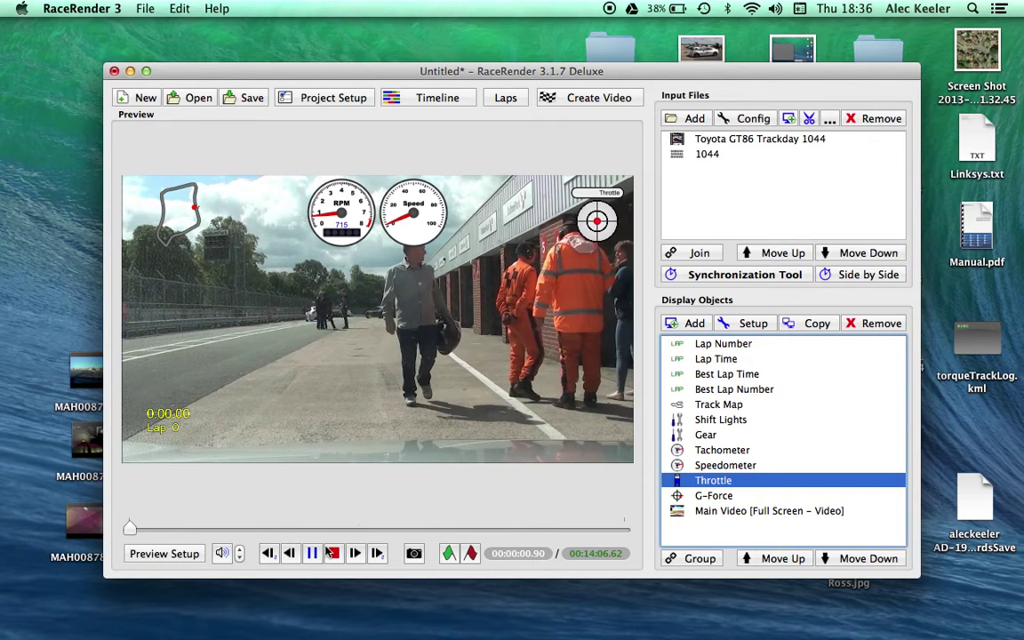
click(132, 529)
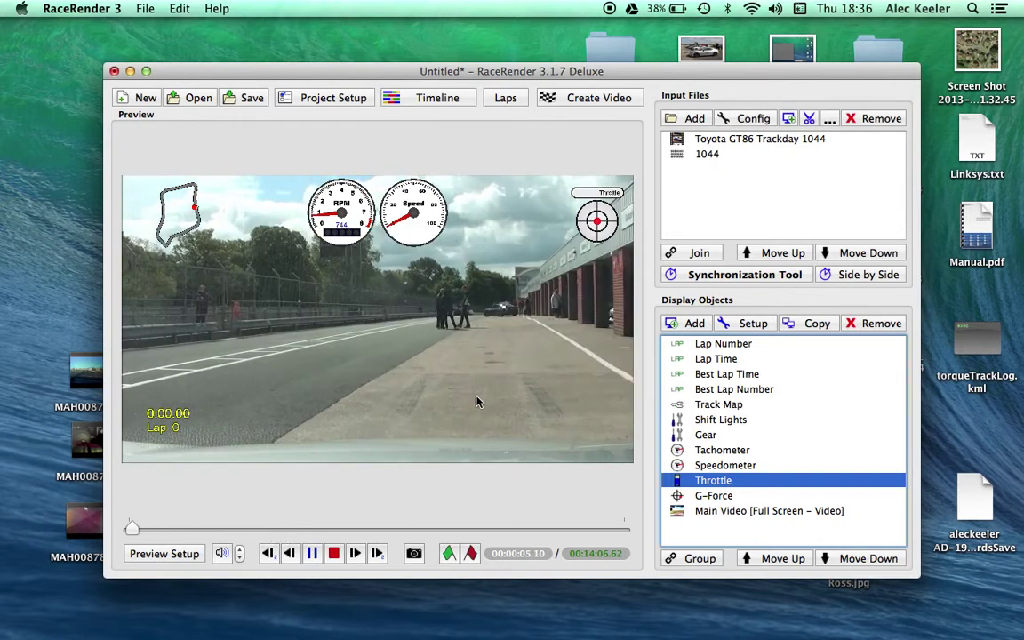
click(312, 554)
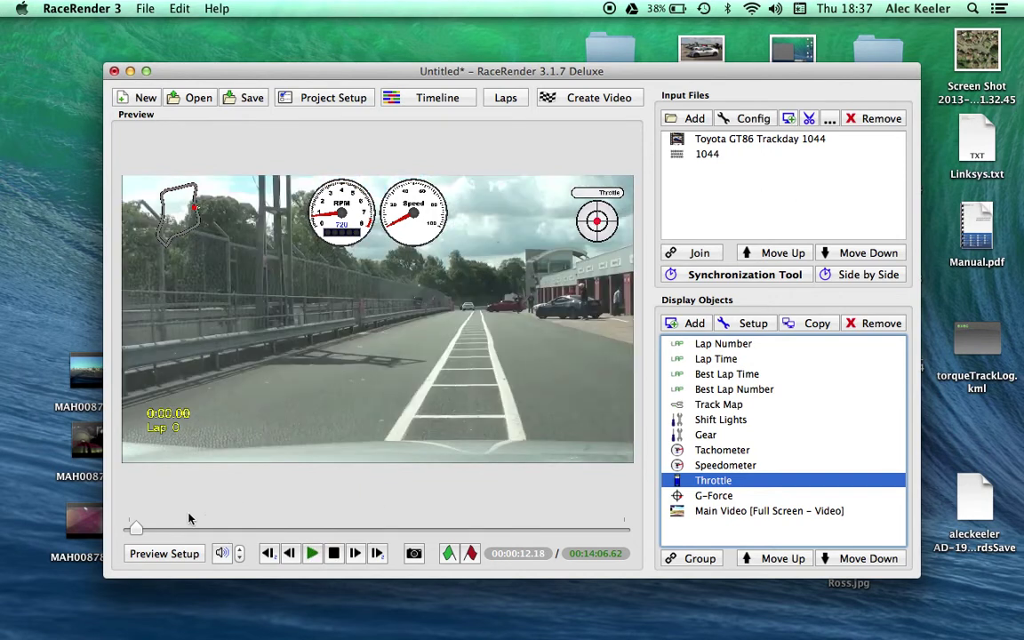
click(287, 528)
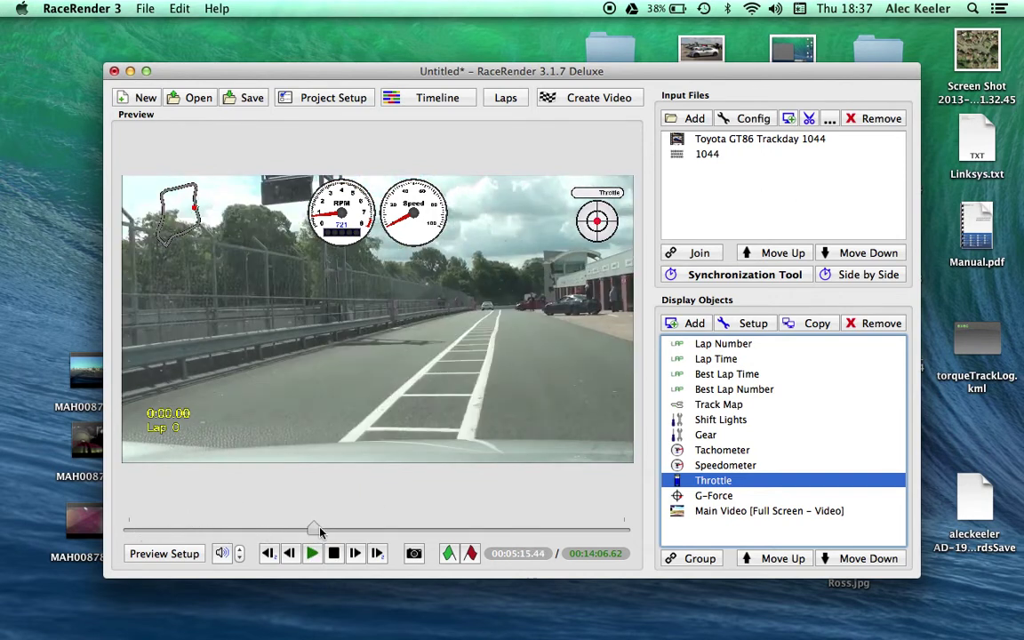
drag(287, 528, 409, 530)
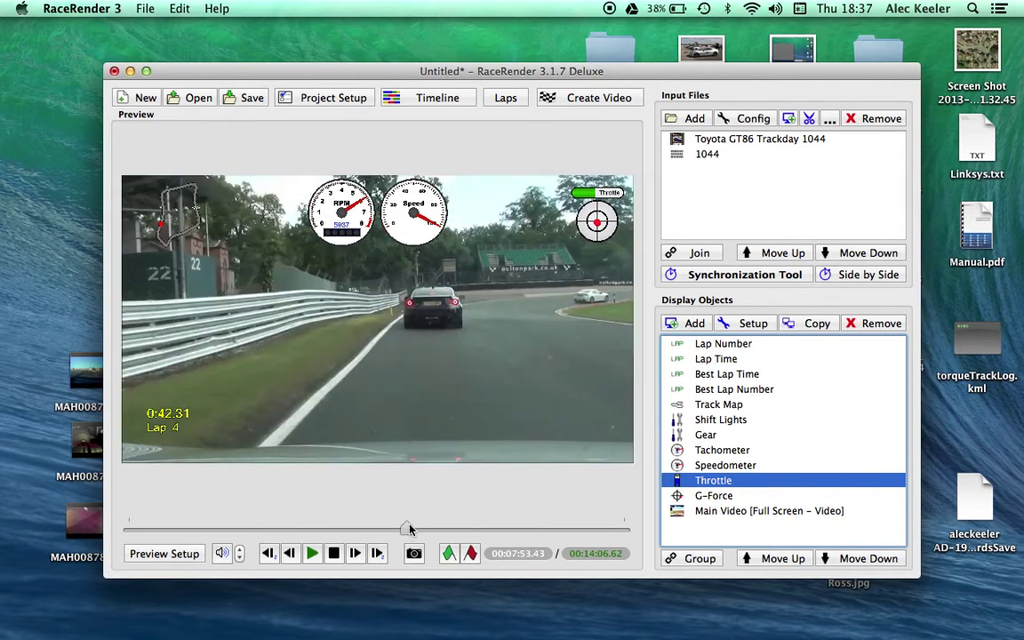
Step: Return the preview to the start and open the 1044 data file for side-by-side synchronization with the Toyota GT86 Trackday 1044 video
click(138, 530)
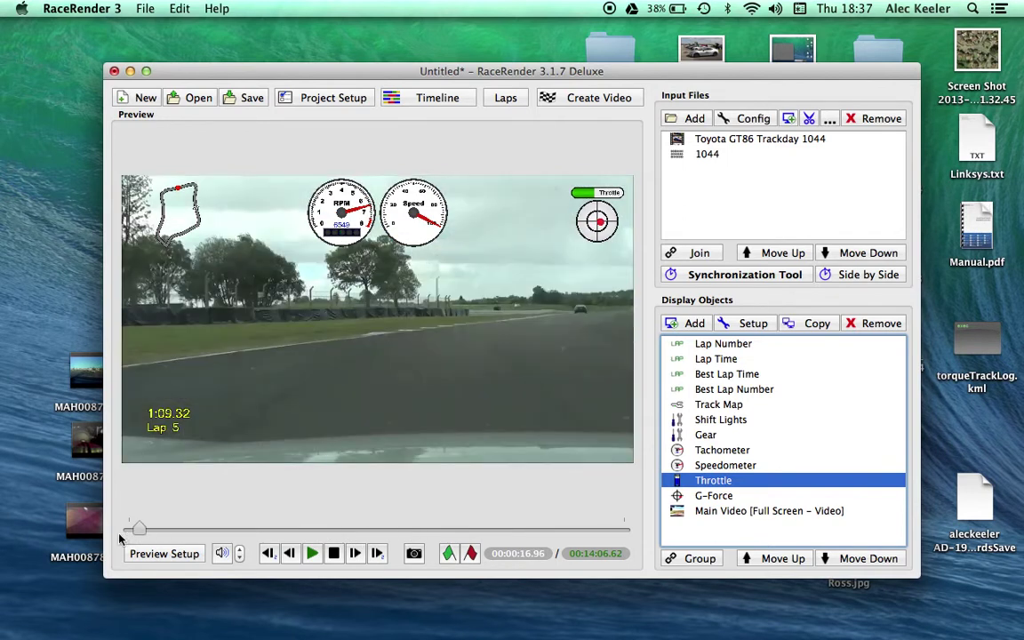
click(125, 532)
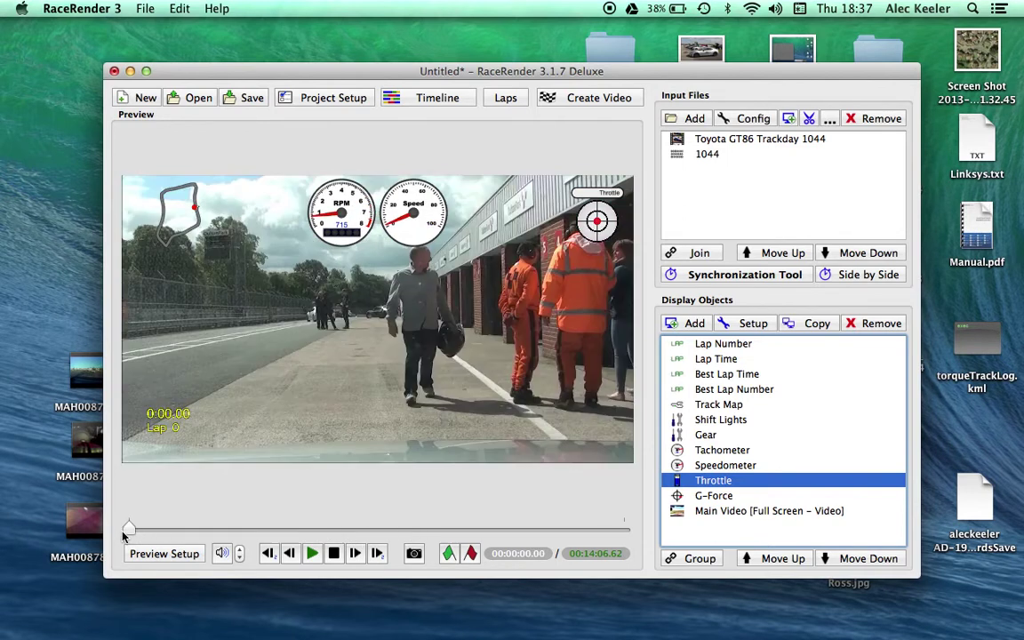
click(851, 278)
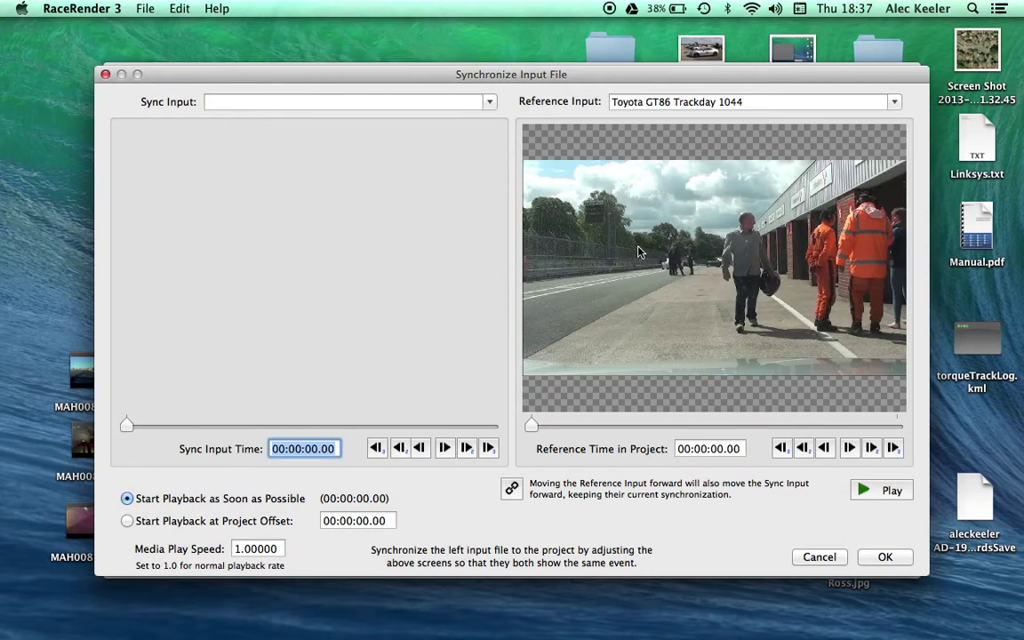
click(816, 557)
click(705, 156)
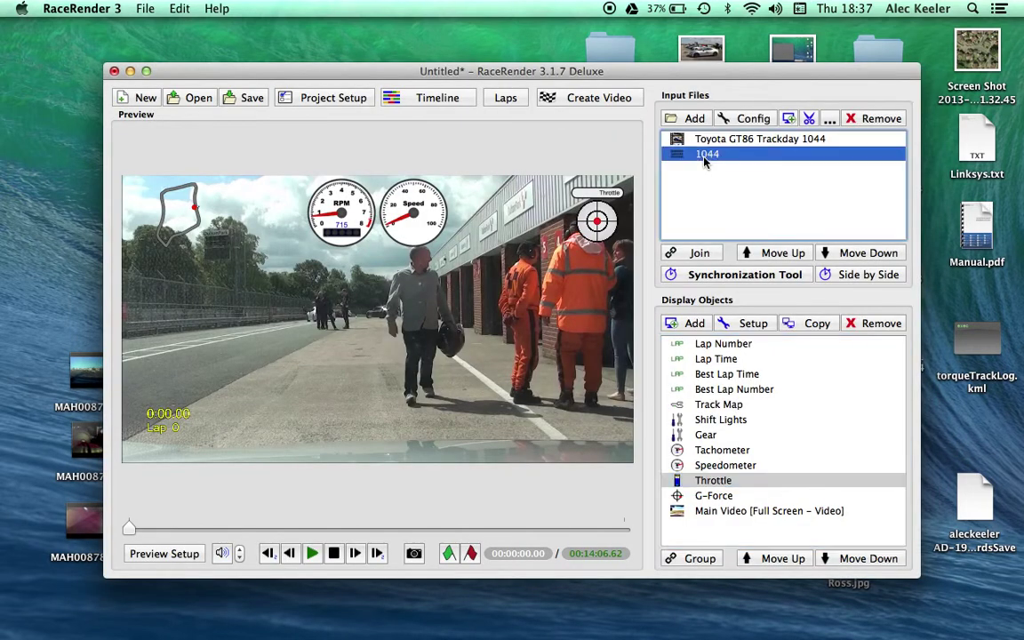
click(853, 277)
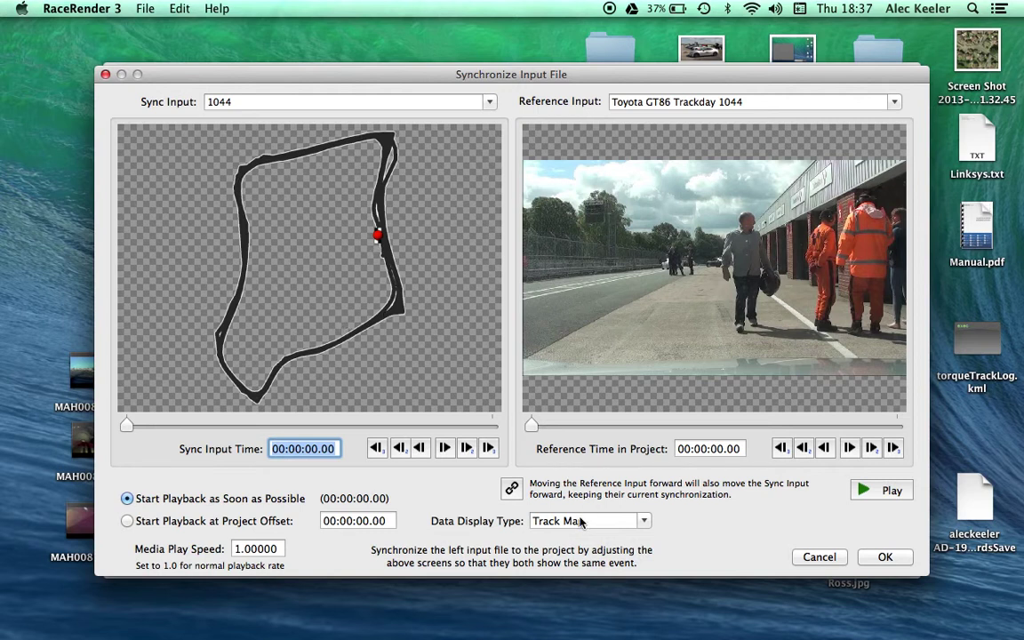
Step: Keep the Track Map data display and advance the reference video to 00:00:53.26, around the corner with the red-and-white kerb
click(645, 523)
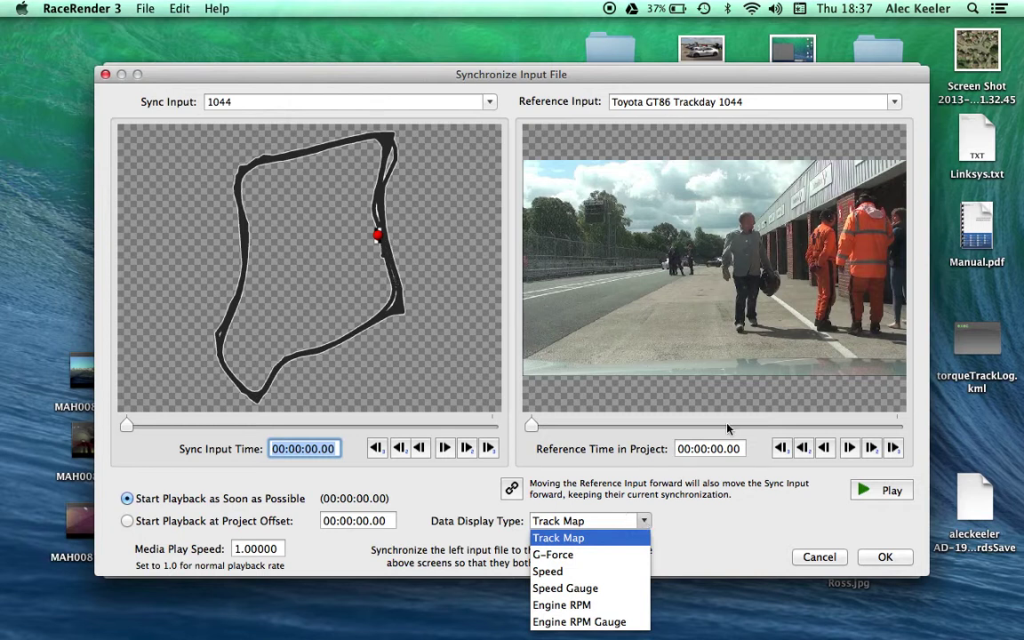
click(732, 524)
drag(535, 427, 570, 431)
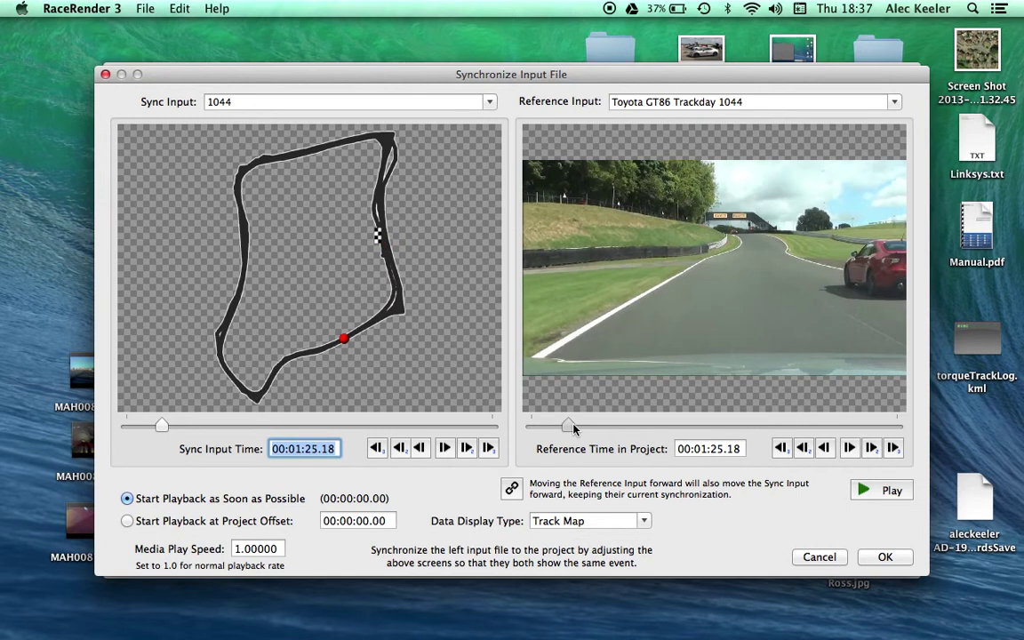
drag(573, 430, 556, 429)
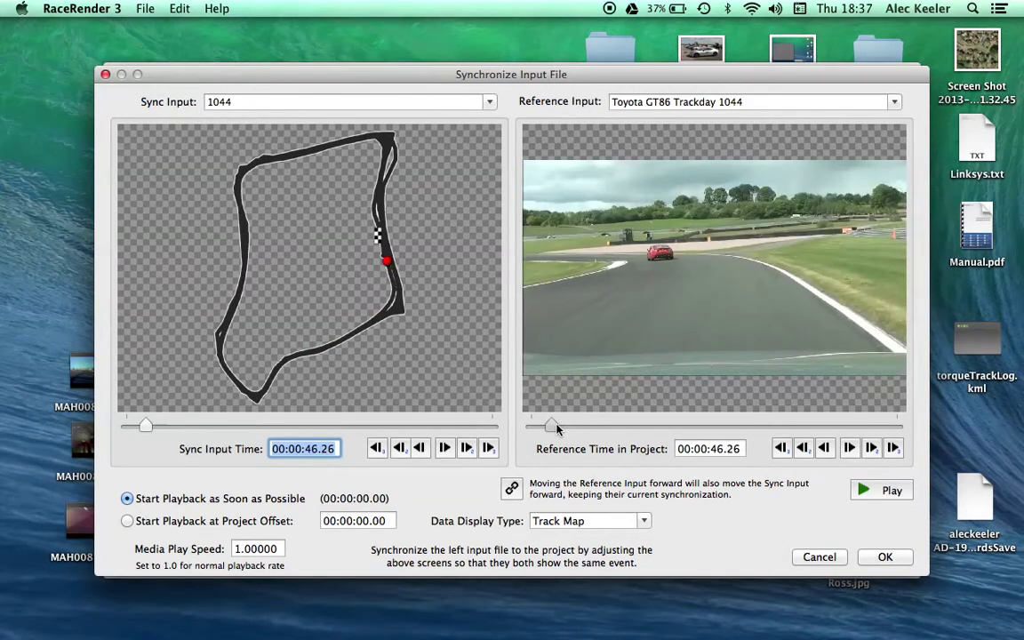
click(892, 451)
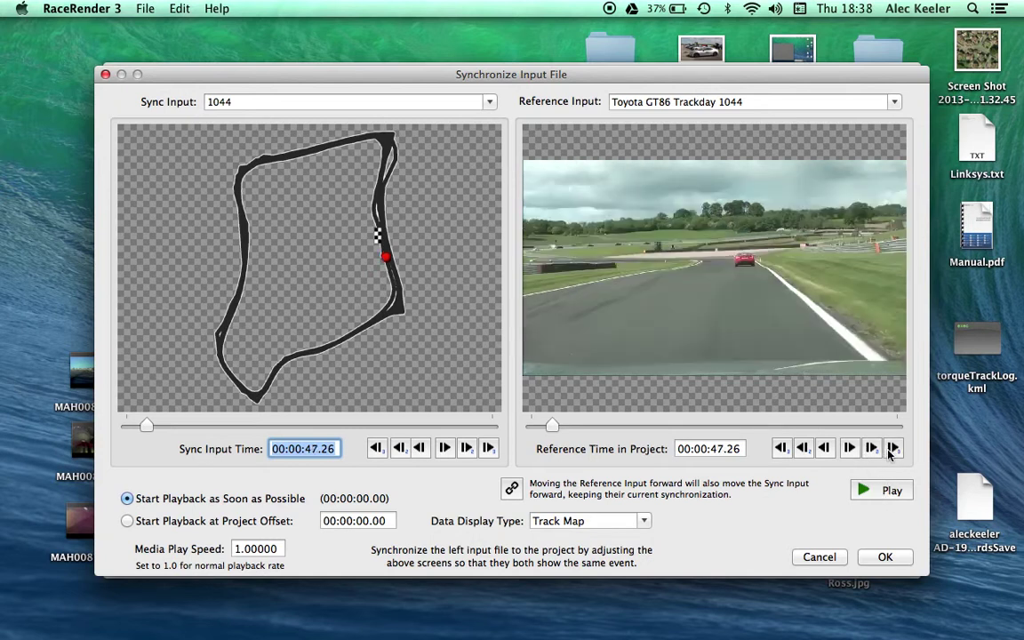
click(893, 451)
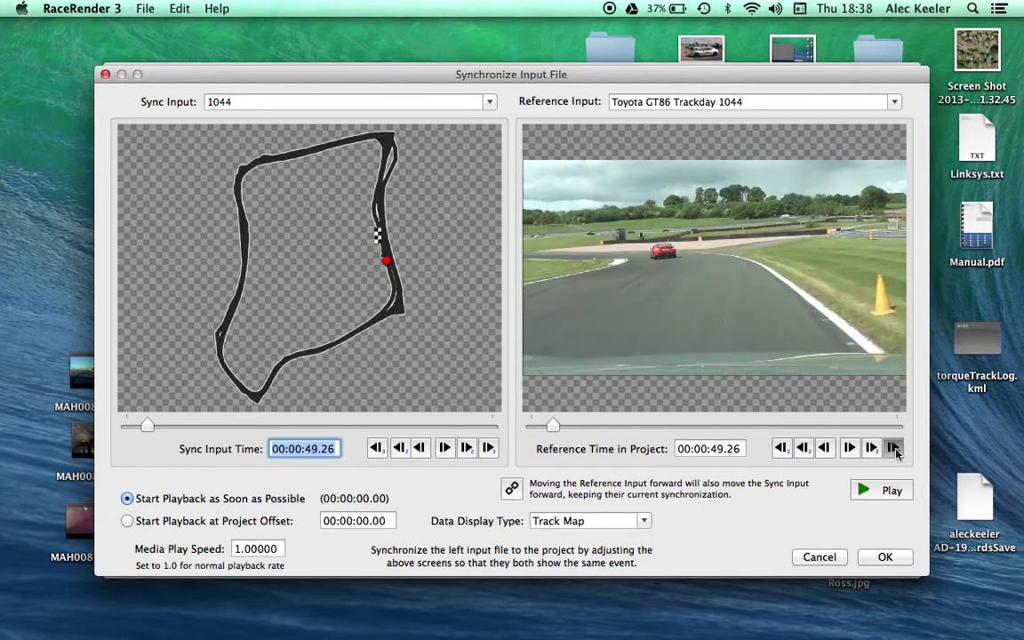
click(893, 451)
click(893, 451)
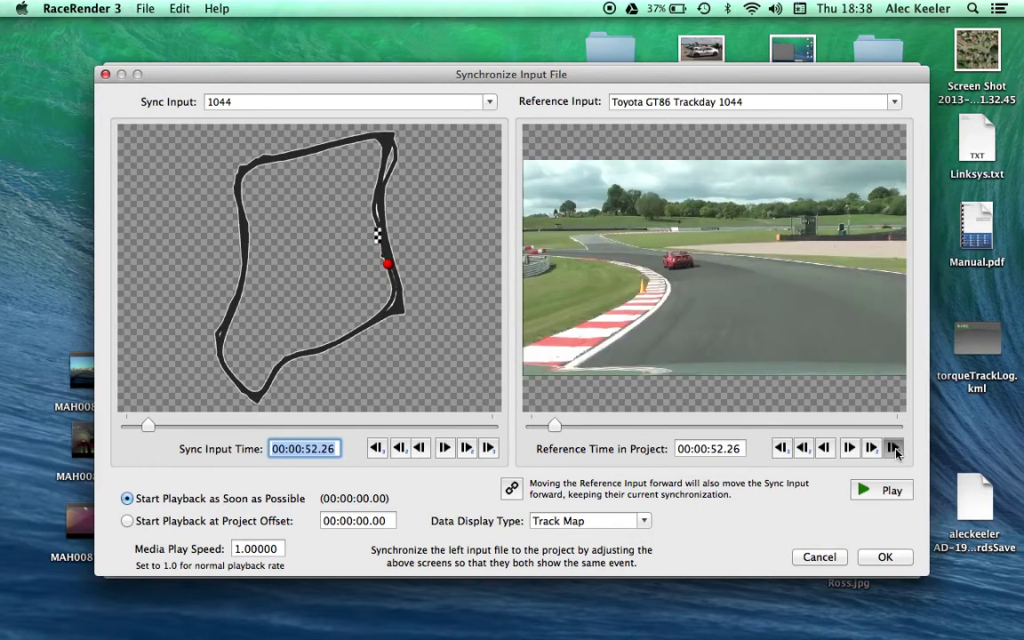
click(893, 449)
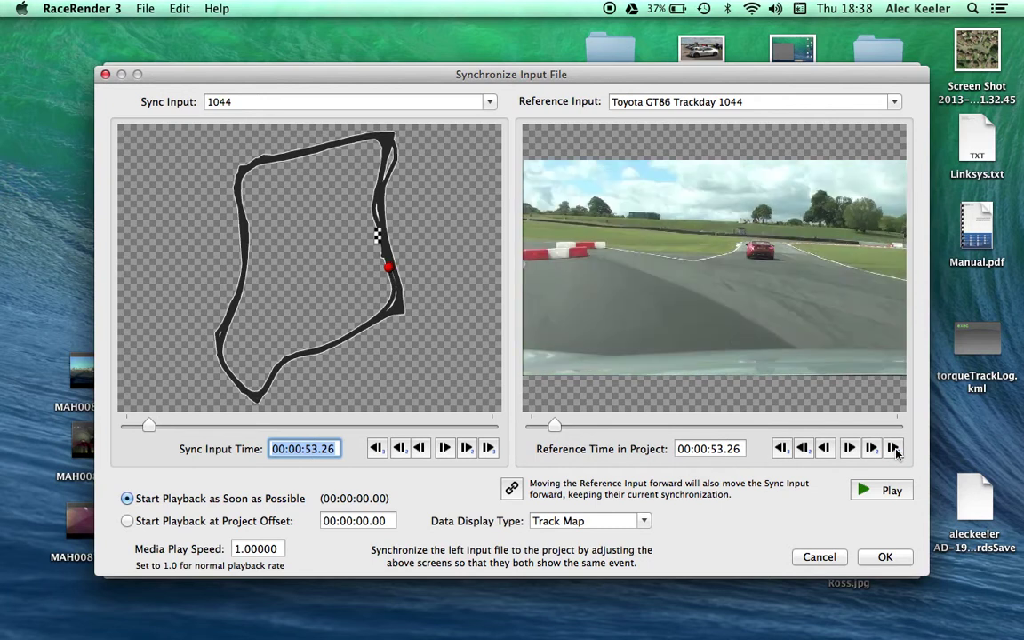
Step: Set the reference time back to 00:00:52.26, align the 1044 data at 00:01:19.21, and accept the synchronization
click(784, 452)
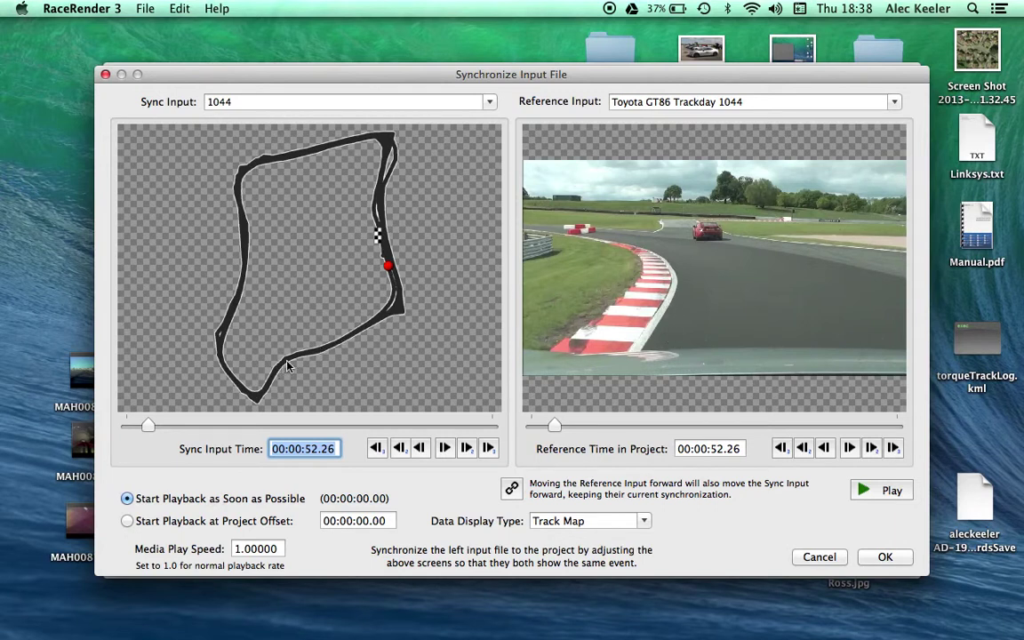
drag(149, 431, 160, 434)
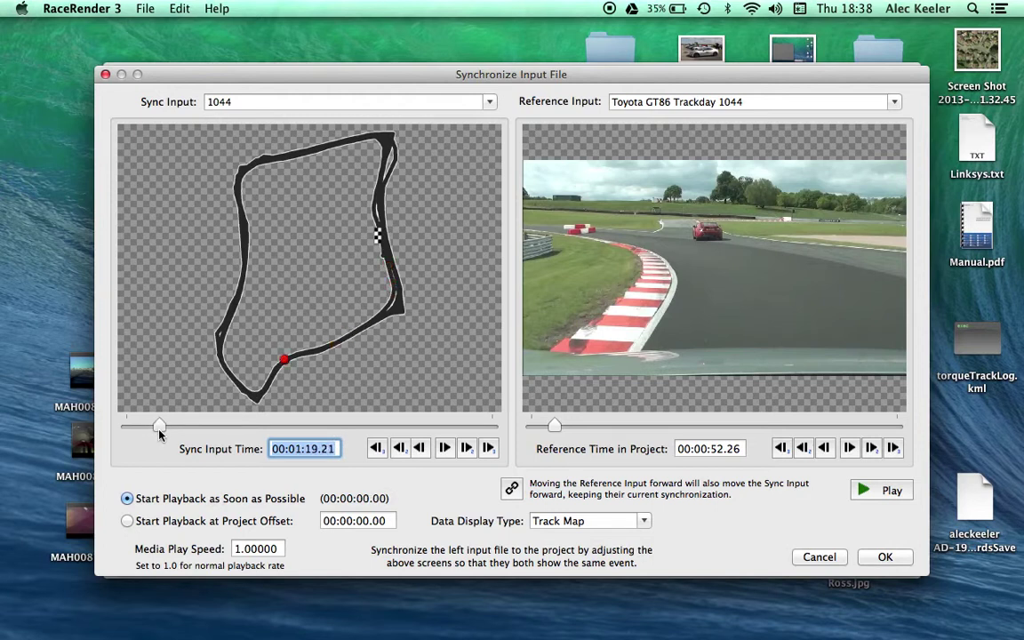
click(886, 558)
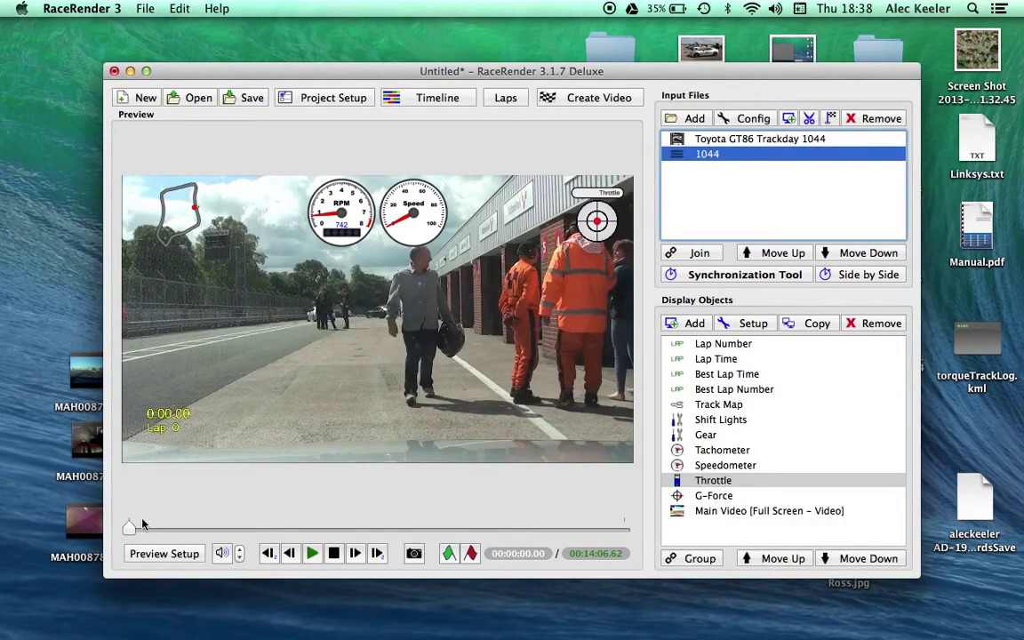
Step: Play the preview from about 0:22 to 0:41 and pause it to check the gauges and track map against the video
drag(129, 530, 146, 530)
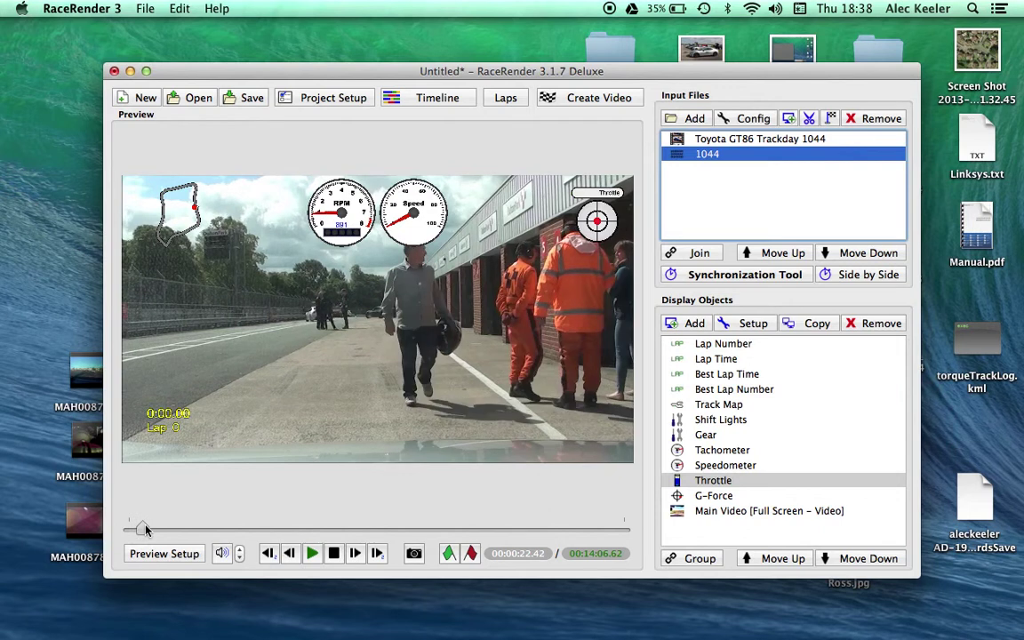
click(313, 553)
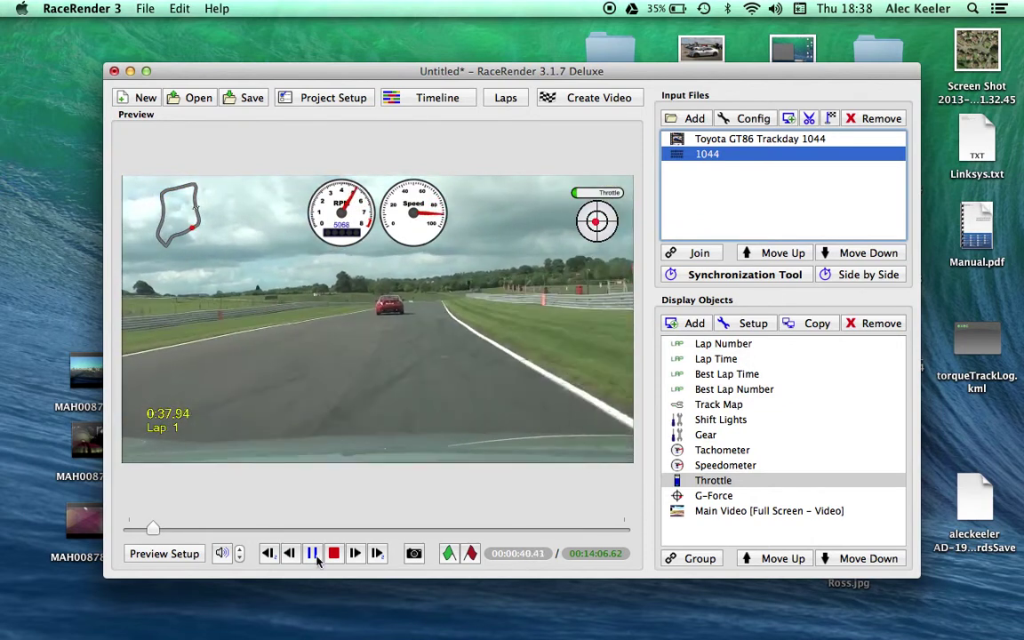
key(space)
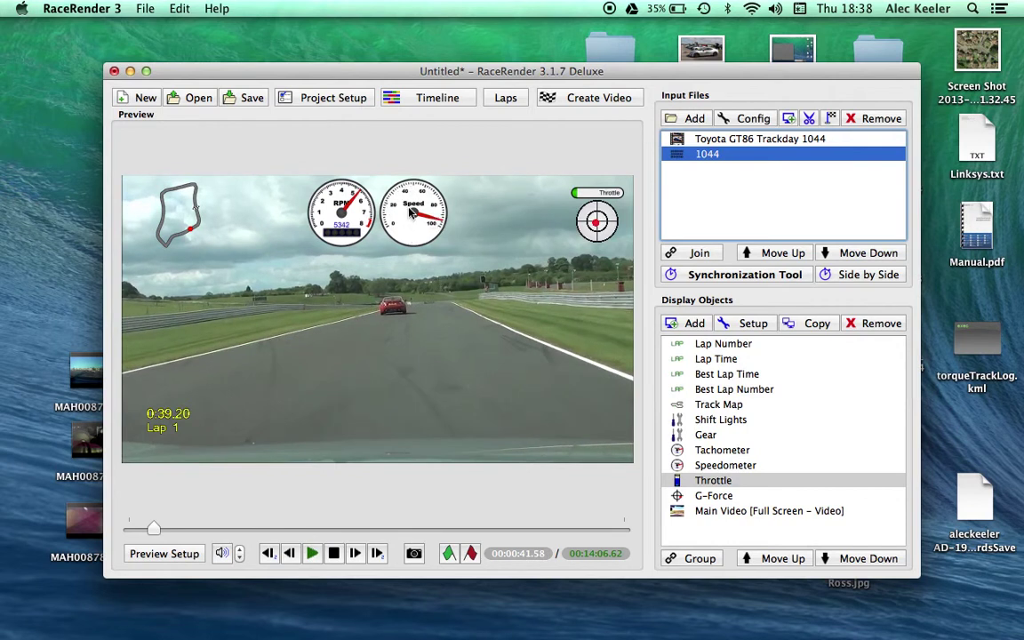
Step: Look through the data fields available for the Speedometer display object, then close its properties
click(720, 464)
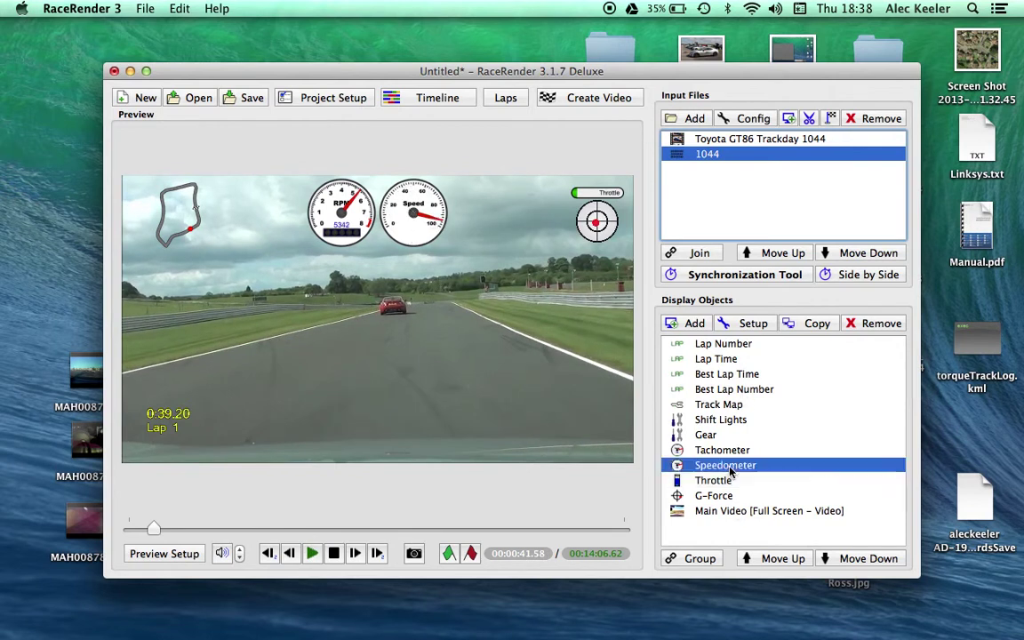
click(754, 323)
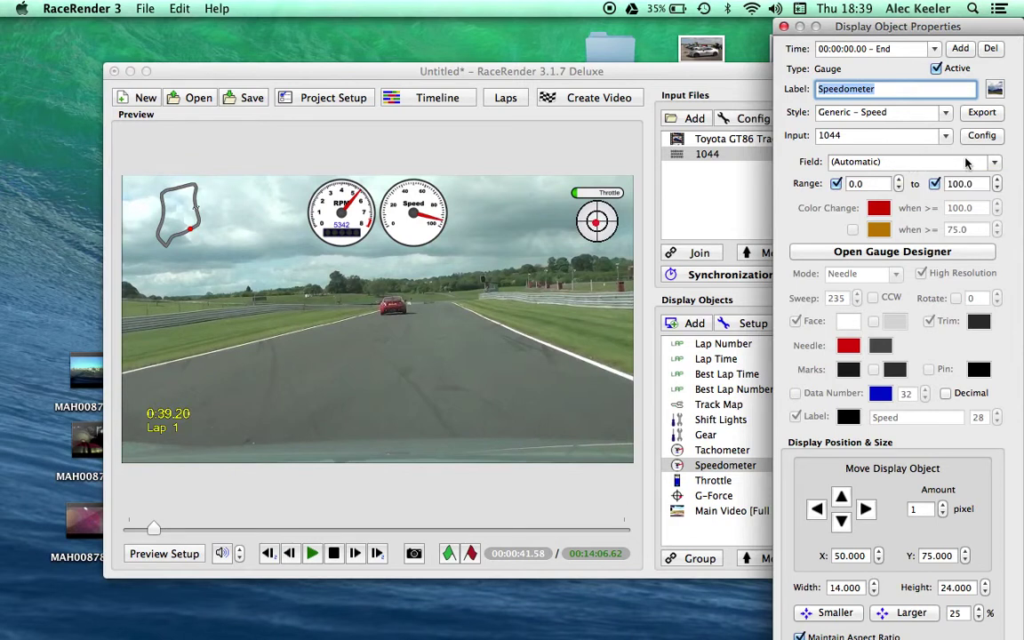
click(994, 164)
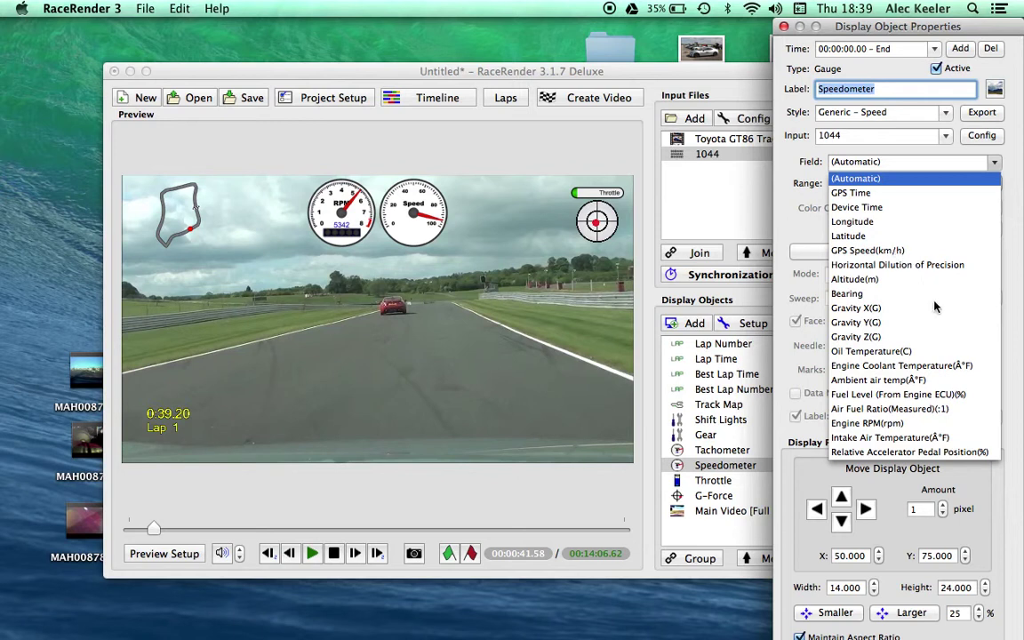
scroll(935, 307, down, 5)
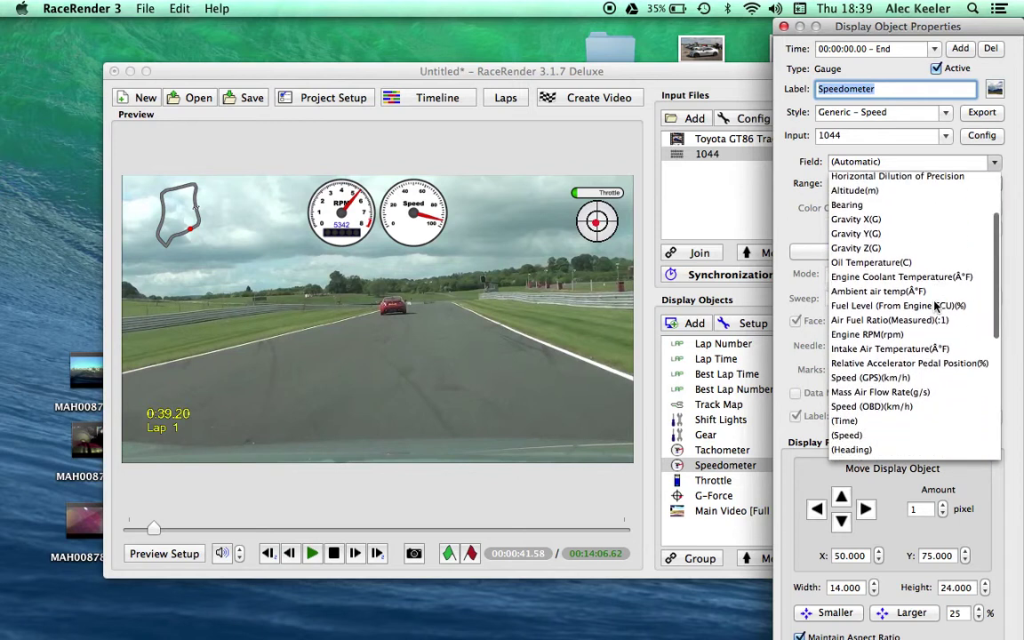
scroll(935, 307, down, 3)
scroll(936, 307, up, 6)
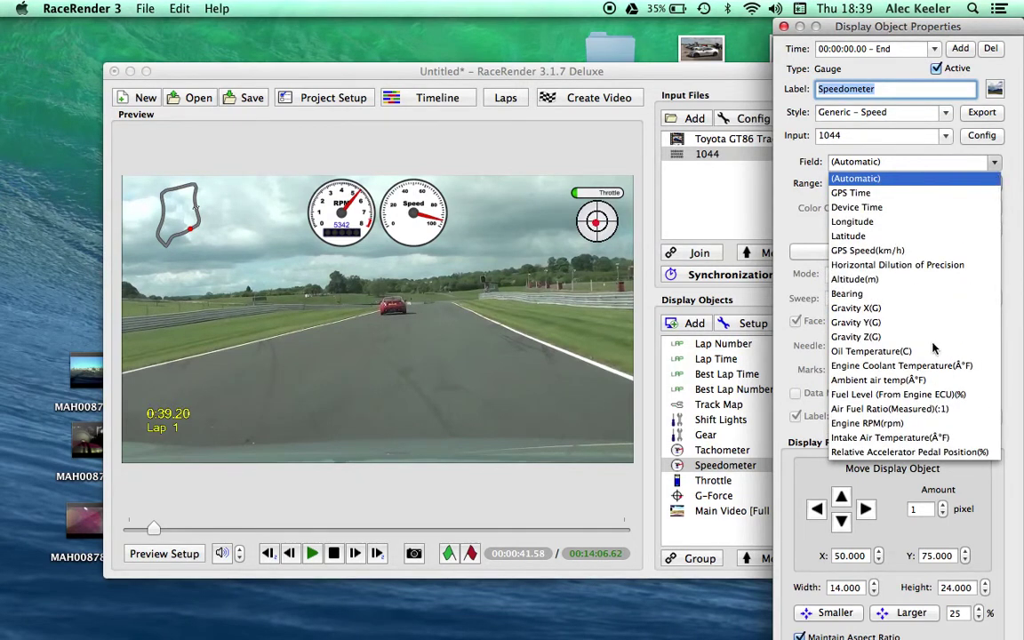
scroll(933, 349, down, 2)
scroll(933, 348, down, 10)
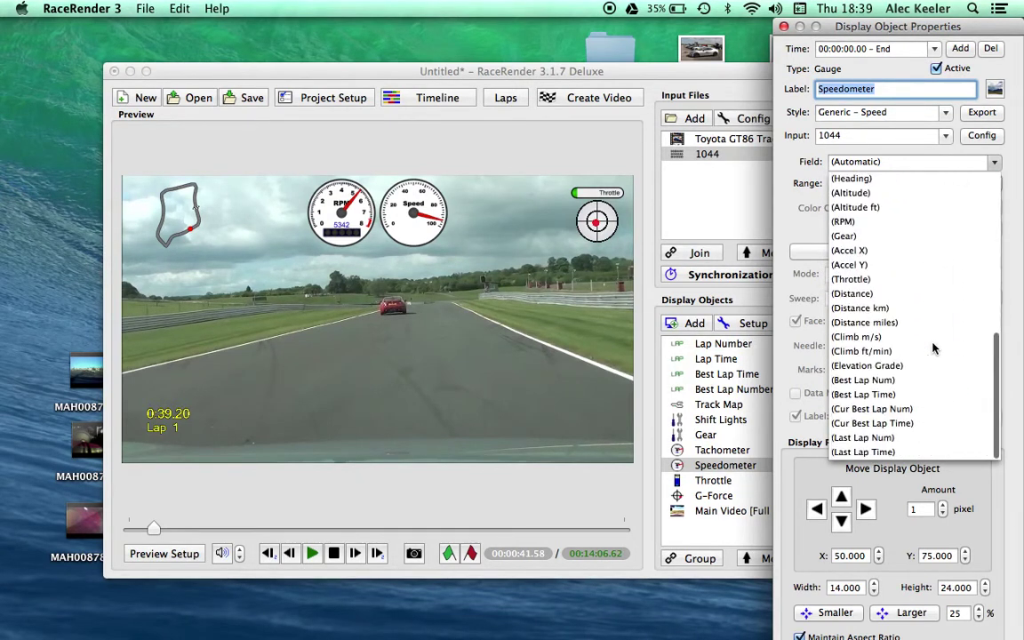
scroll(934, 348, up, 12)
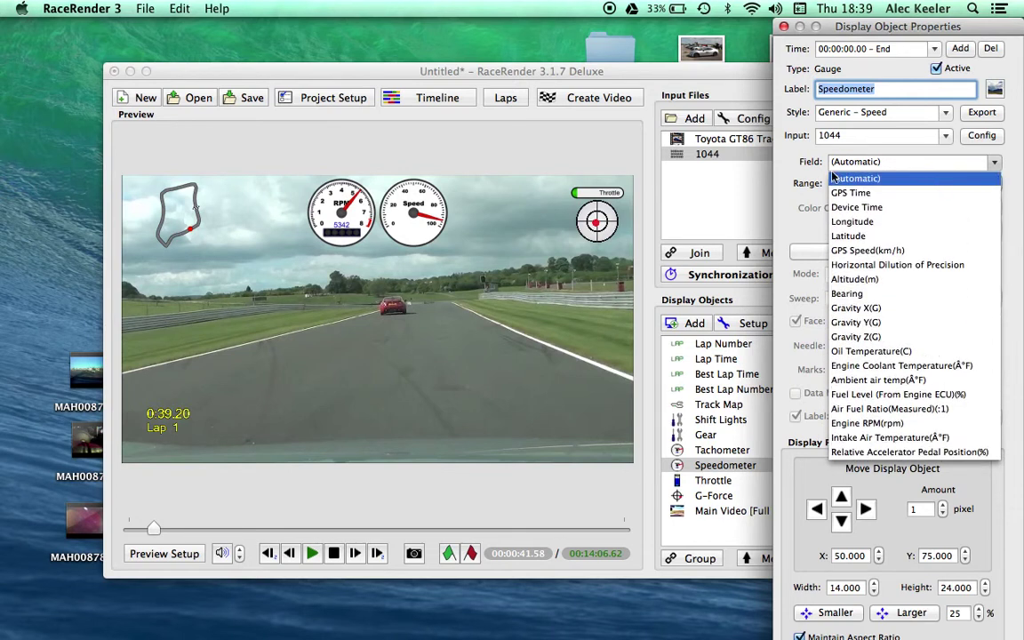
click(794, 176)
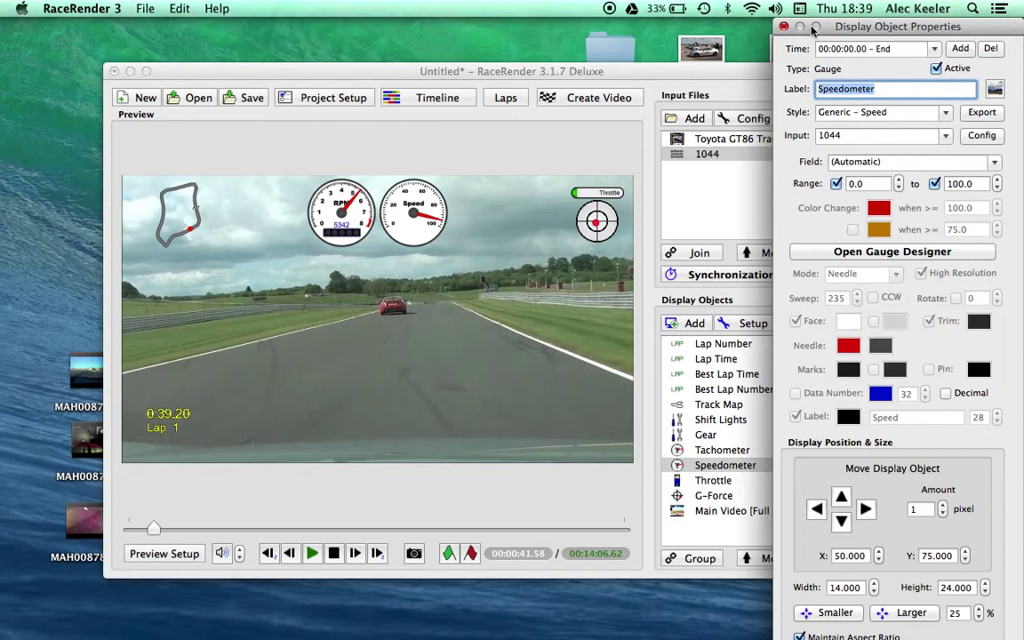
click(784, 27)
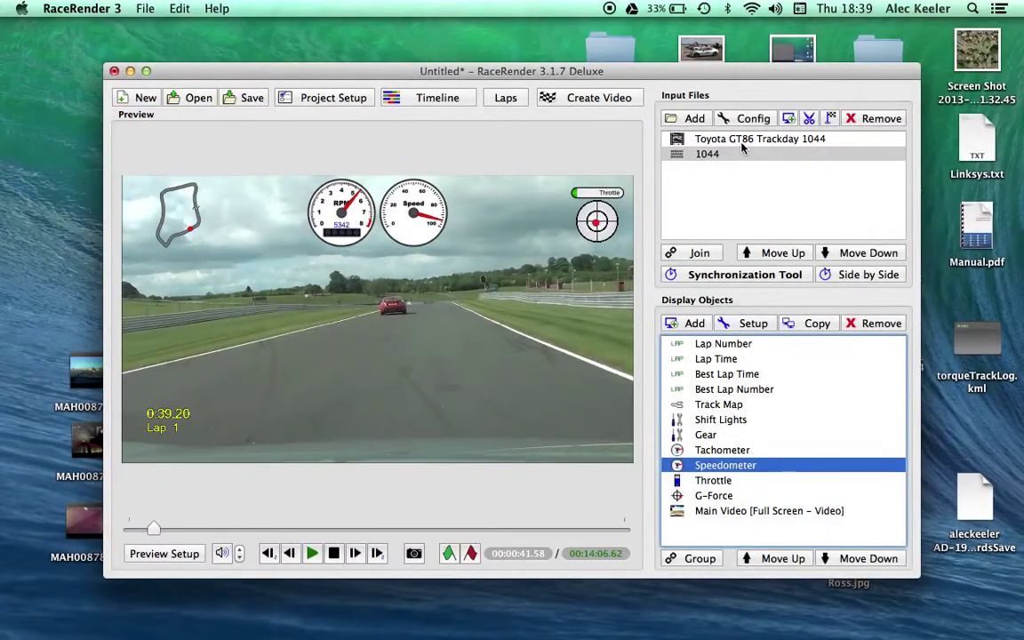
Step: Open the configuration of the 1044 data input and name Calculated Field 1 "speed mph"
click(711, 155)
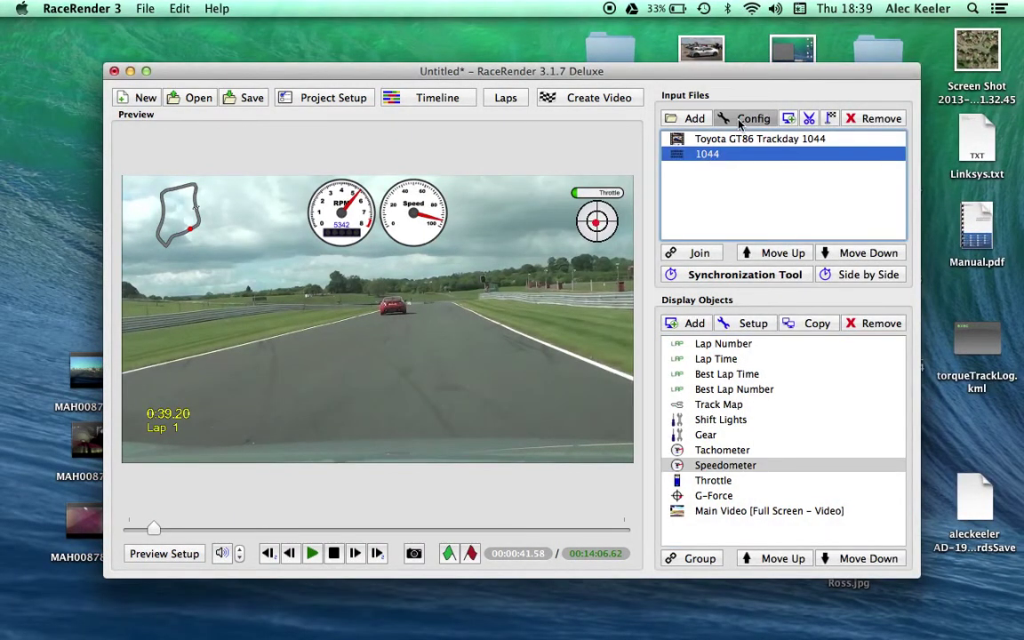
click(739, 124)
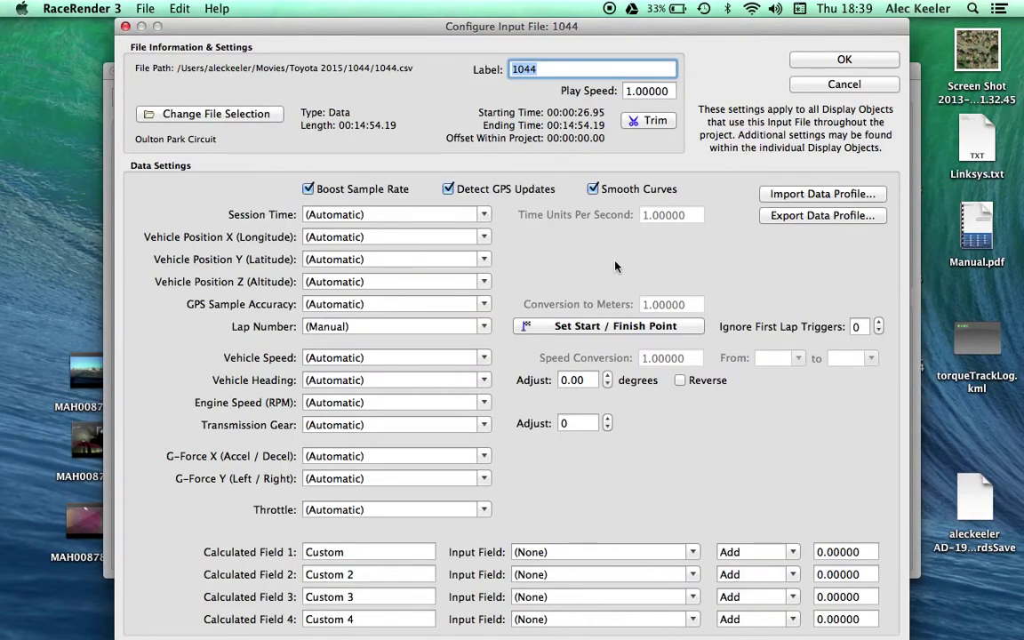
click(370, 553)
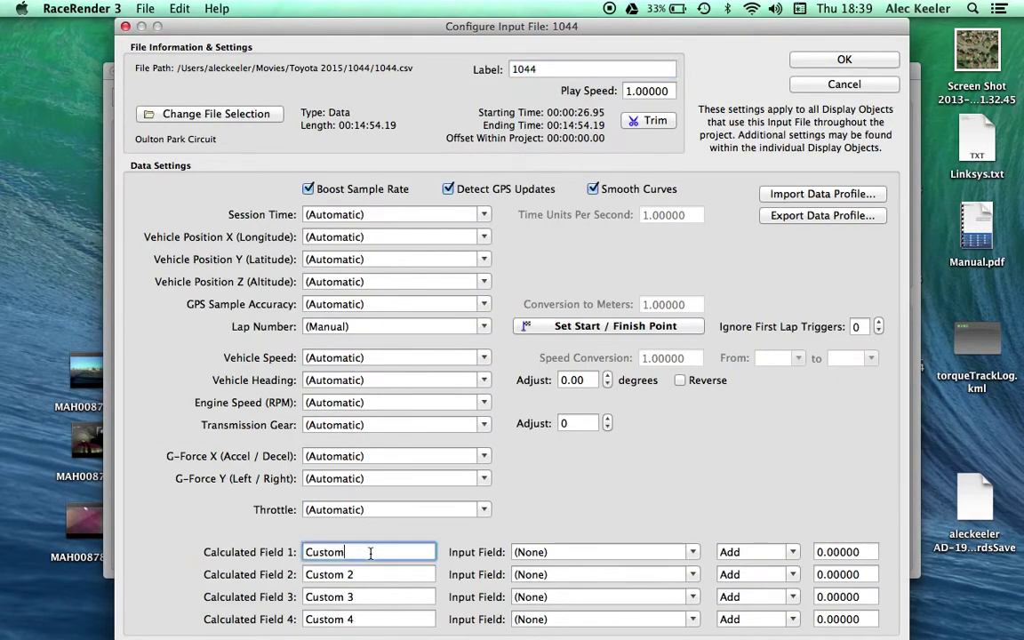
key(BackSpace)
text(mo)
key(BackSpace)
key(BackSpace)
text(speed m)
Step: Set Calculated Field 1 to take Speed (OBD)(km/h) as its input and apply the Km --> Mile conversion
click(692, 552)
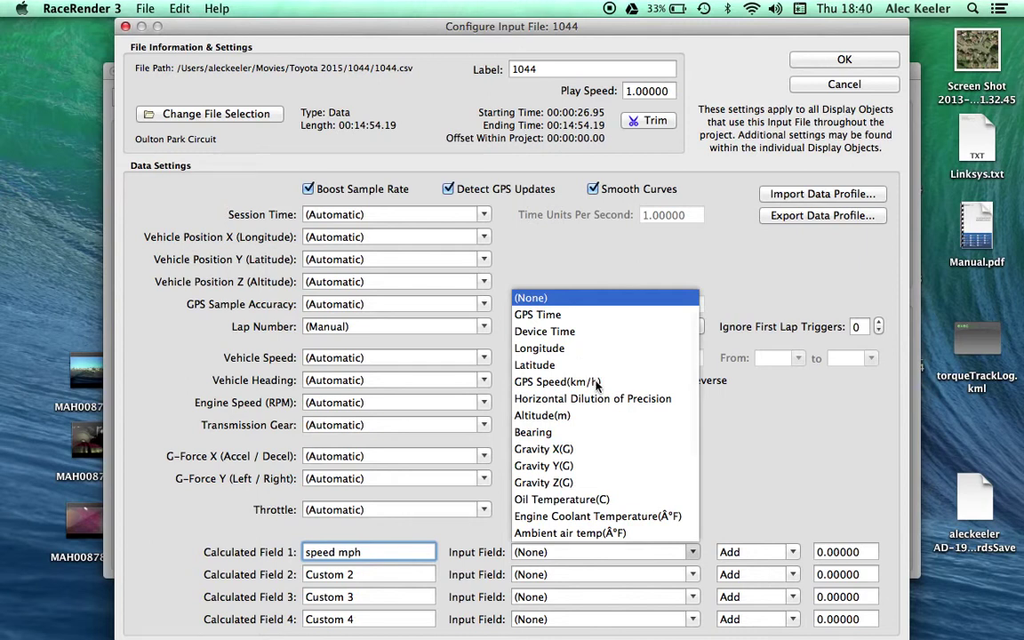
scroll(596, 384, down, 5)
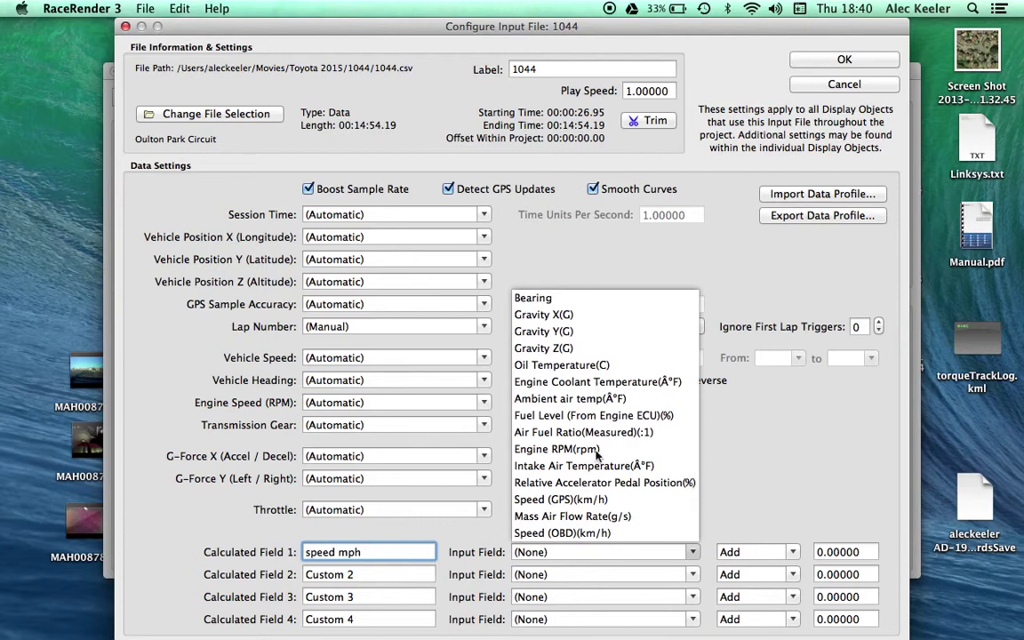
click(544, 534)
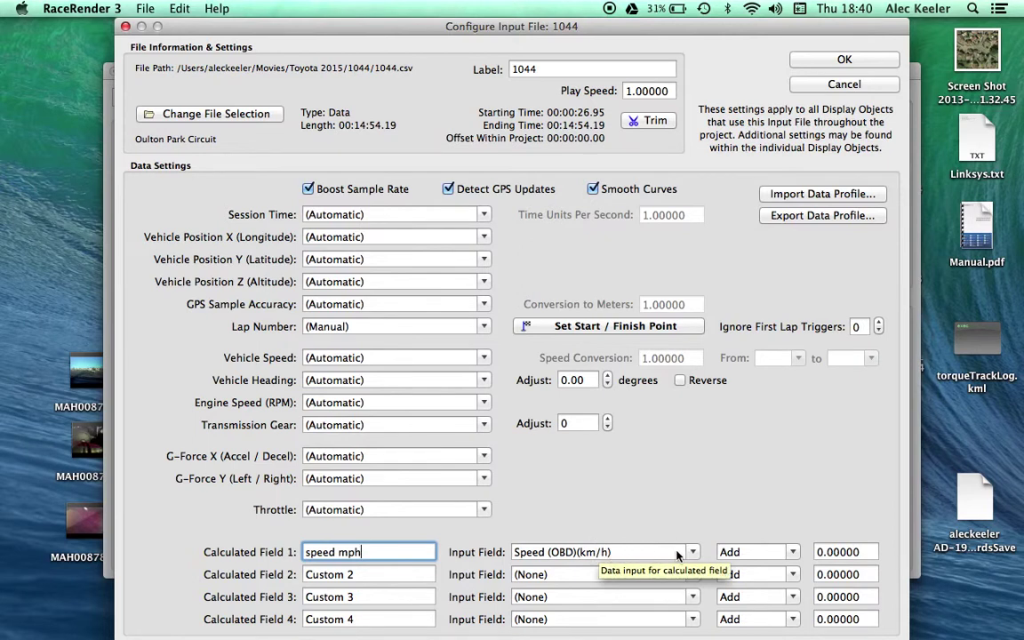
click(794, 552)
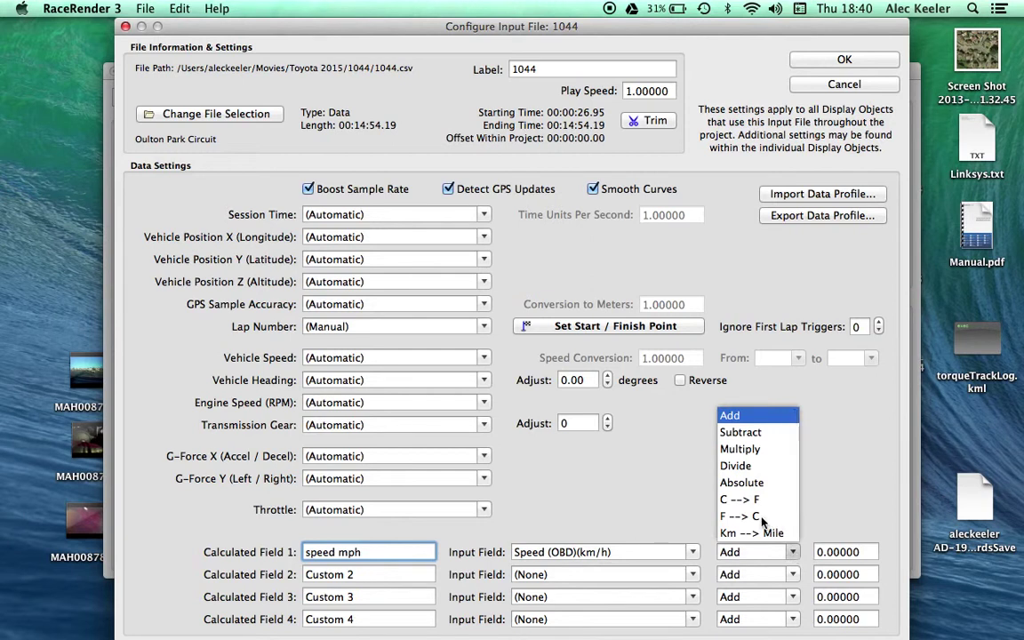
click(734, 534)
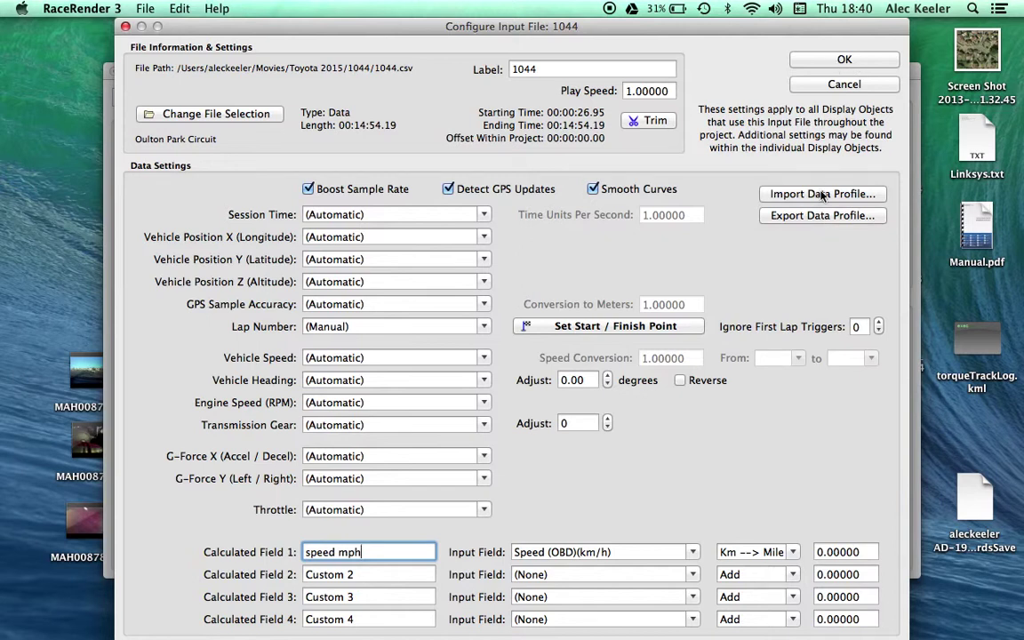
Step: Accept the 1044 input configuration and set the Speedometer display object's data field to speed mph
click(825, 60)
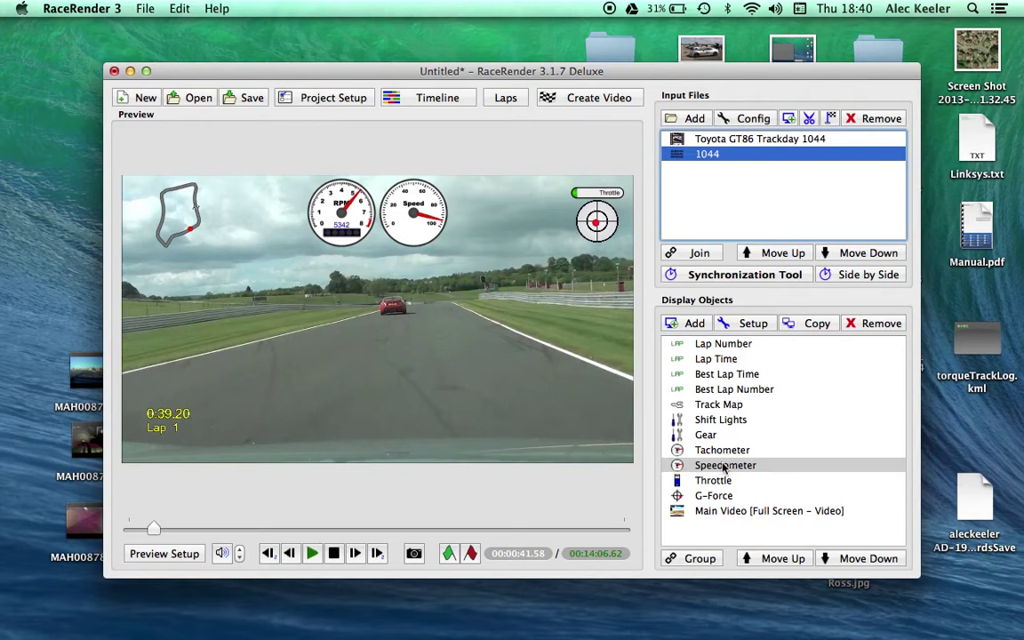
click(724, 466)
click(754, 324)
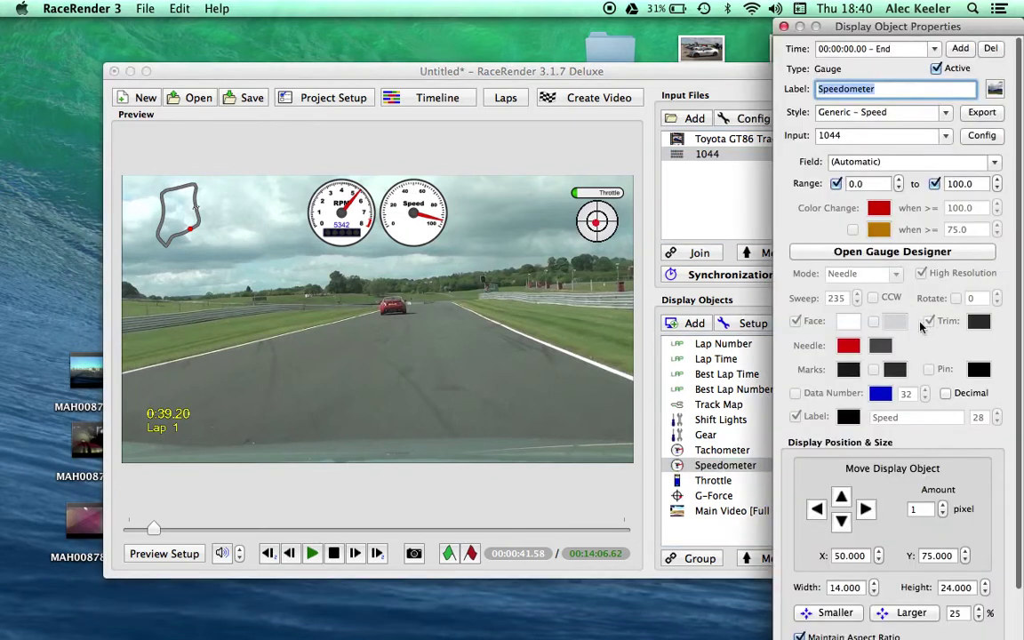
click(992, 162)
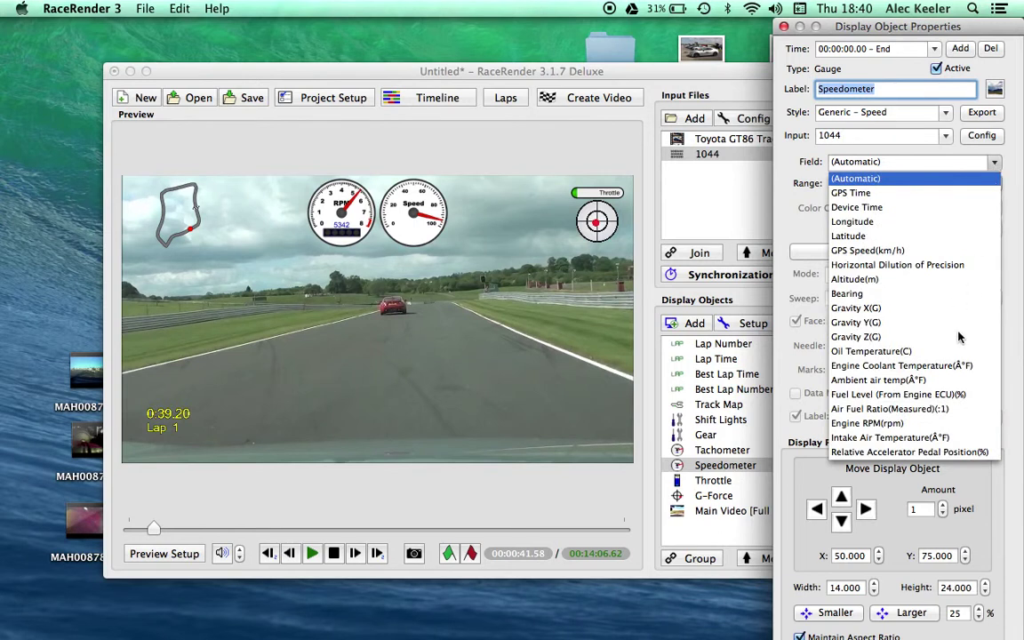
scroll(960, 333, down, 10)
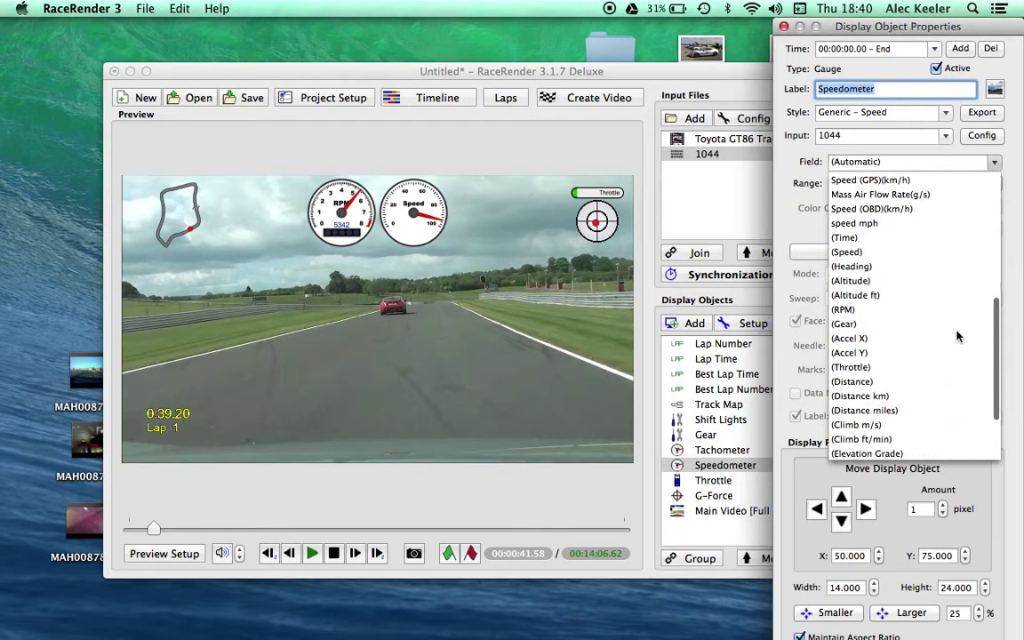
click(860, 224)
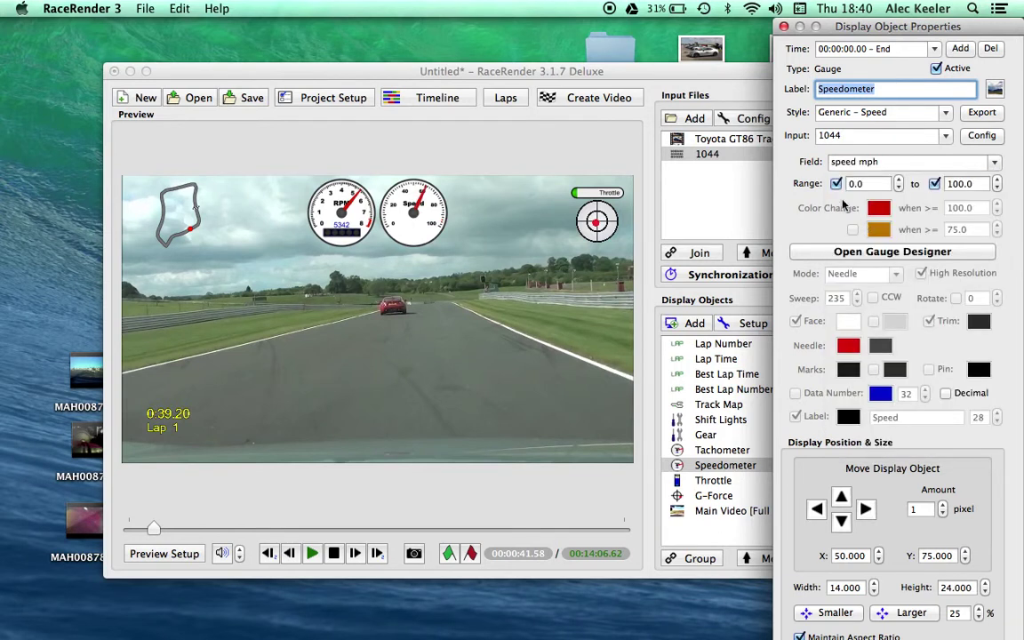
click(784, 27)
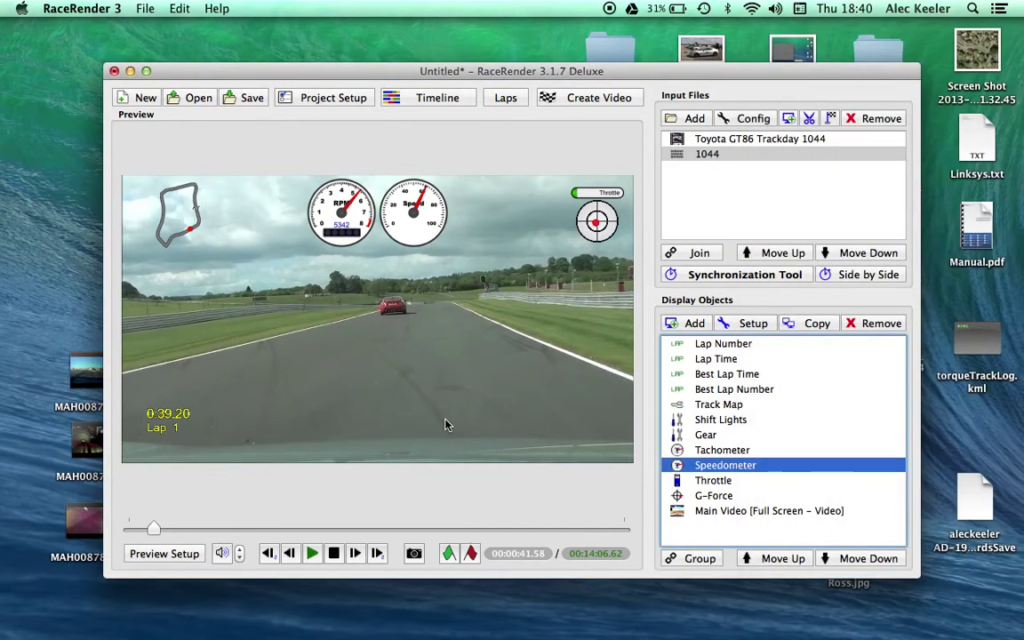
Step: Play the preview from about 0:41 to 1:03 and pause it to check the speedometer against the video
click(312, 553)
click(239, 558)
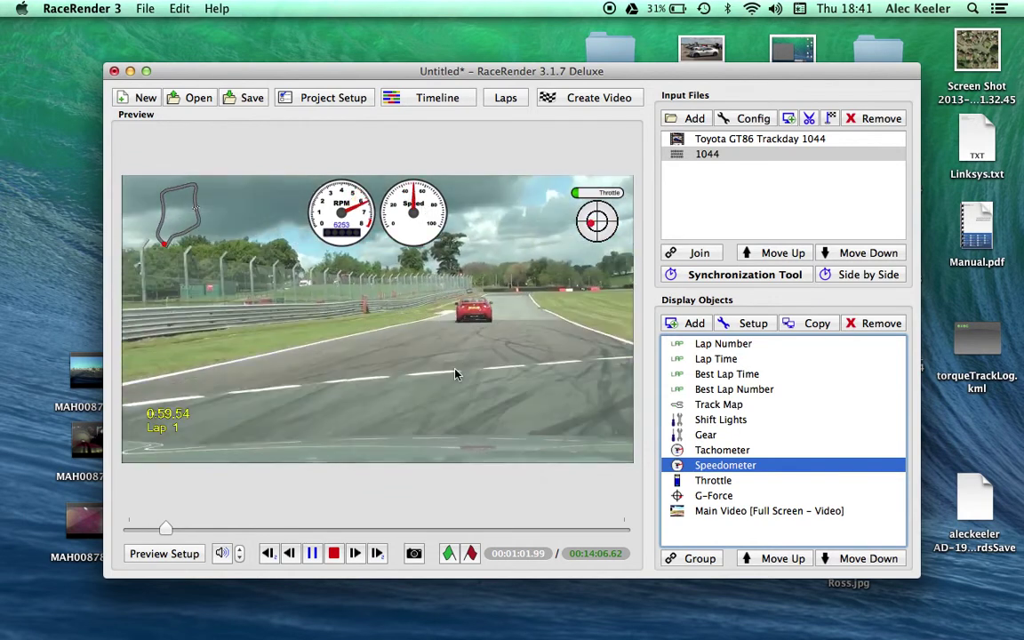
click(313, 554)
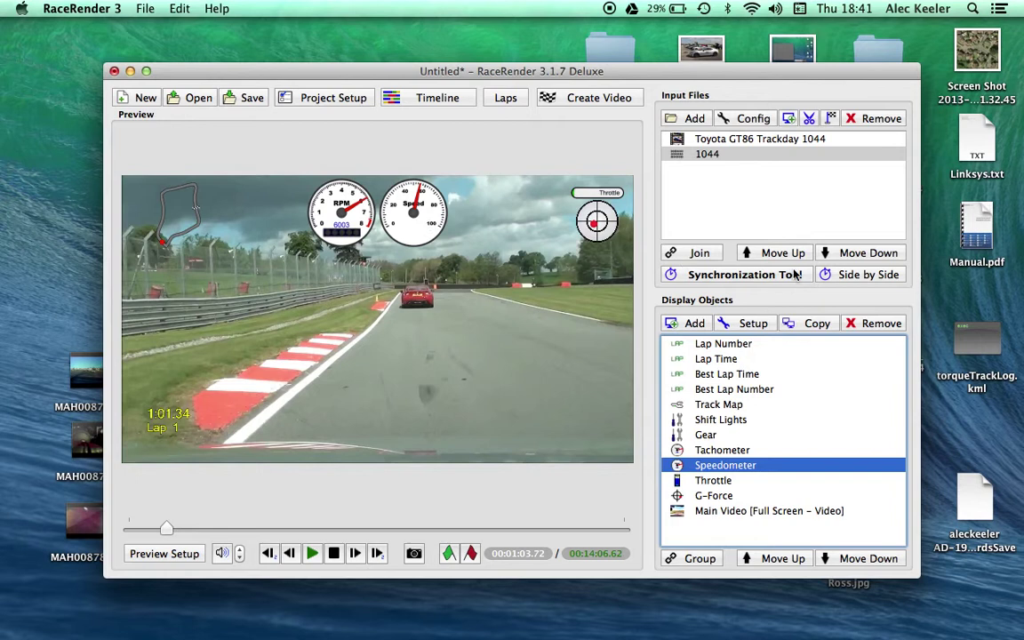
Step: Try shifting the 1044 data's starting position by +1.0 and -1.0 seconds in the Synchronization Tool, and close the tool
click(758, 278)
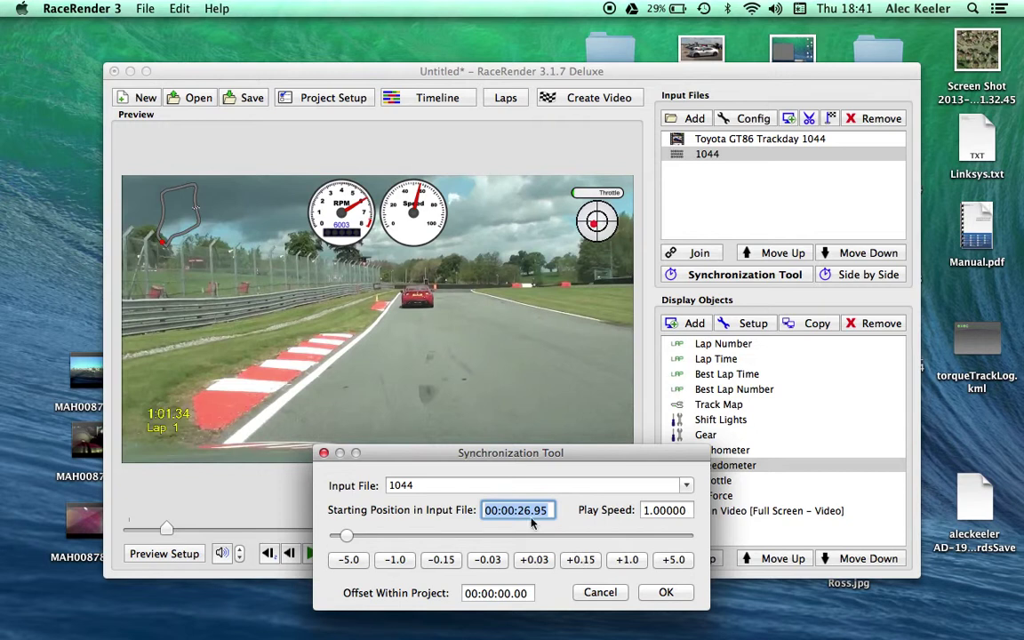
click(625, 560)
click(407, 563)
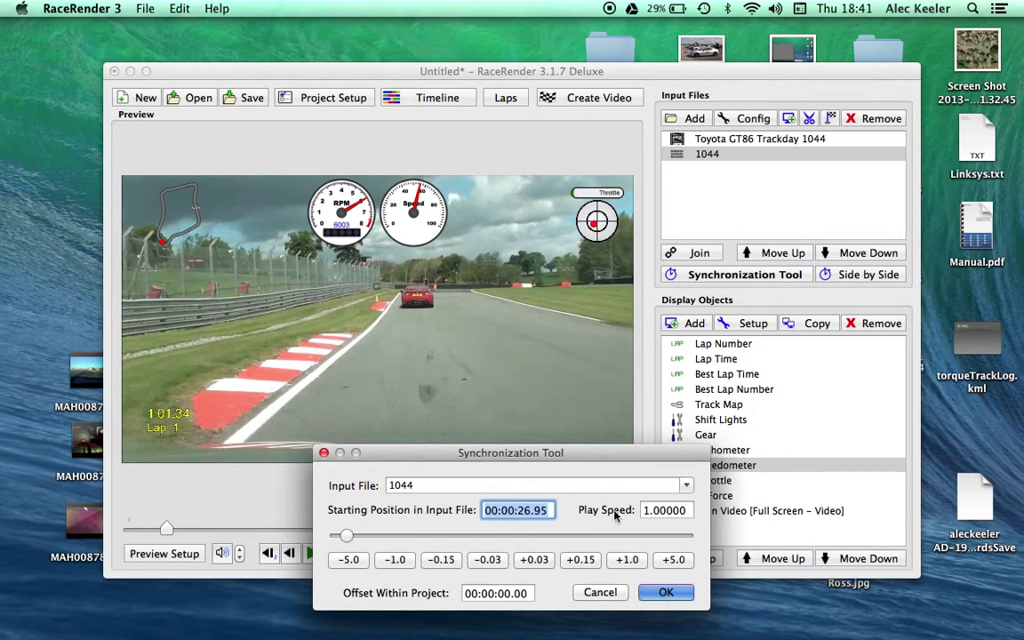
key(Return)
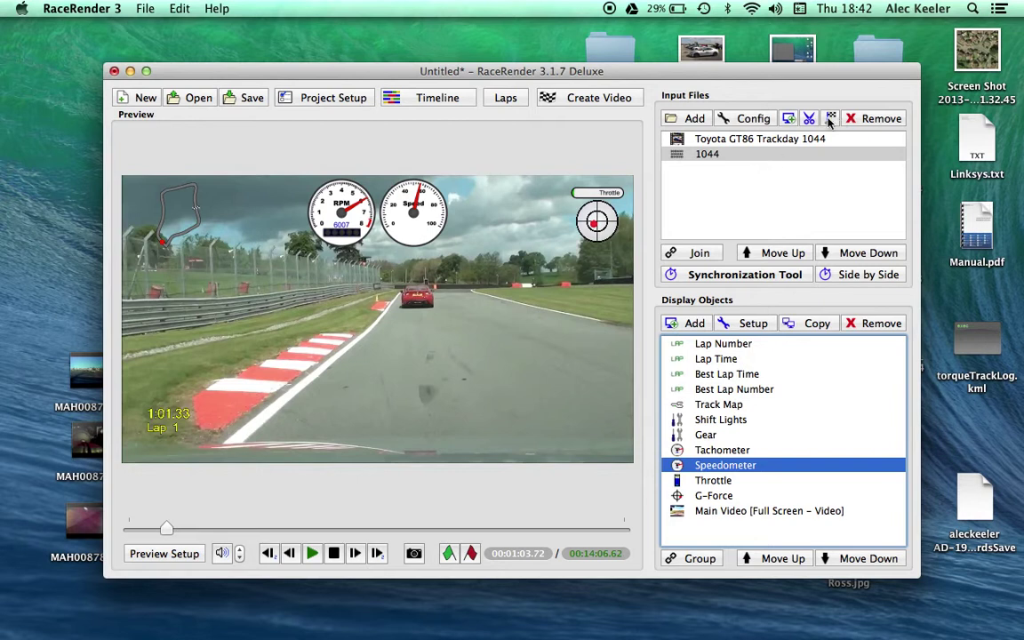
Step: Set the 1044 data's lap start/finish point by slider position at about latitude 53.17661, longitude -2.61437, with Standard tolerance
click(745, 153)
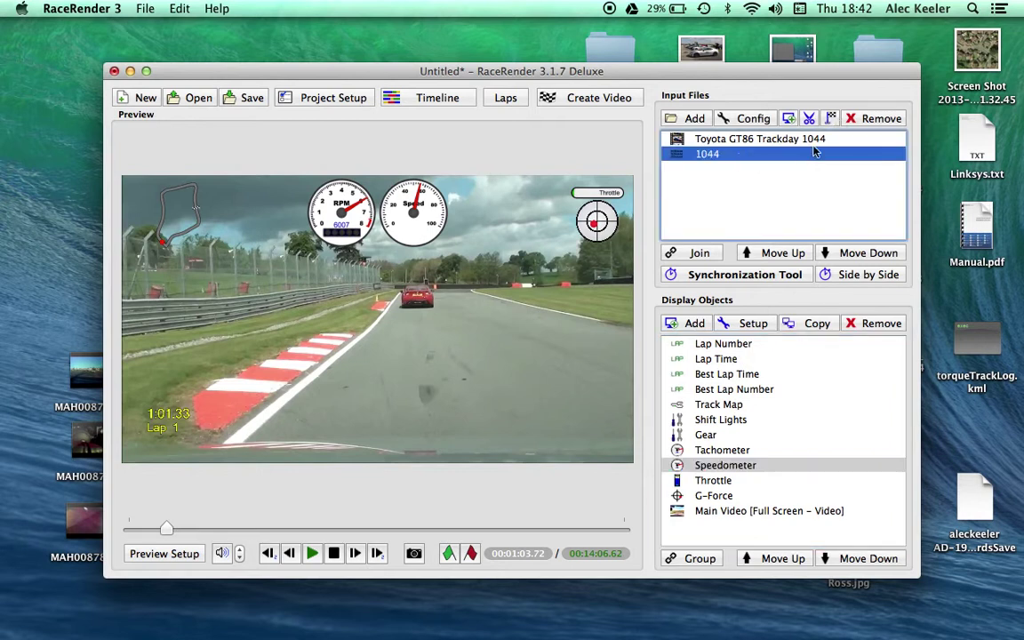
click(831, 119)
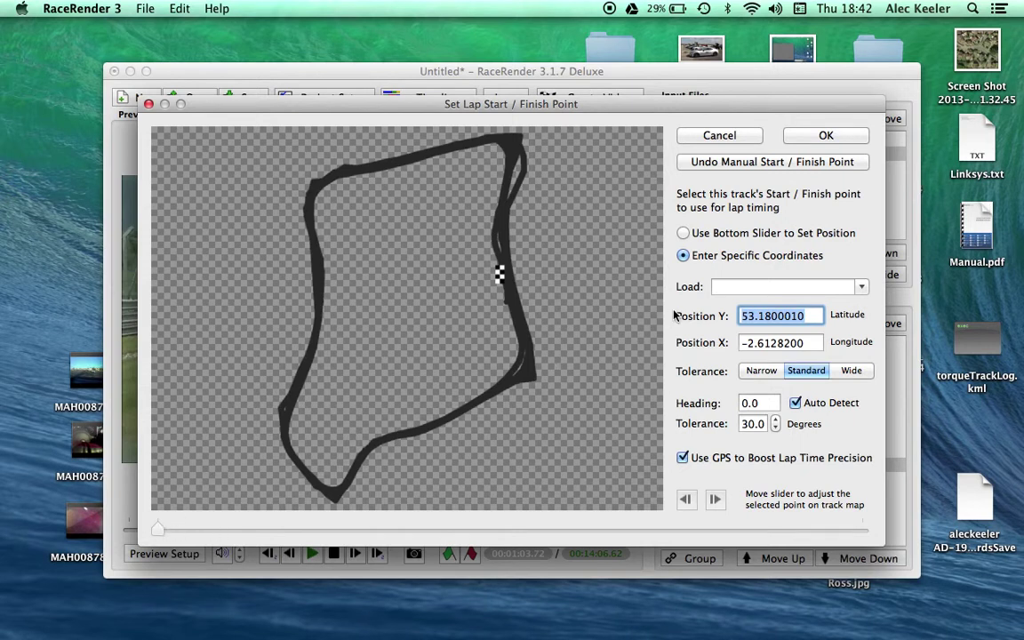
click(711, 232)
drag(474, 525, 421, 531)
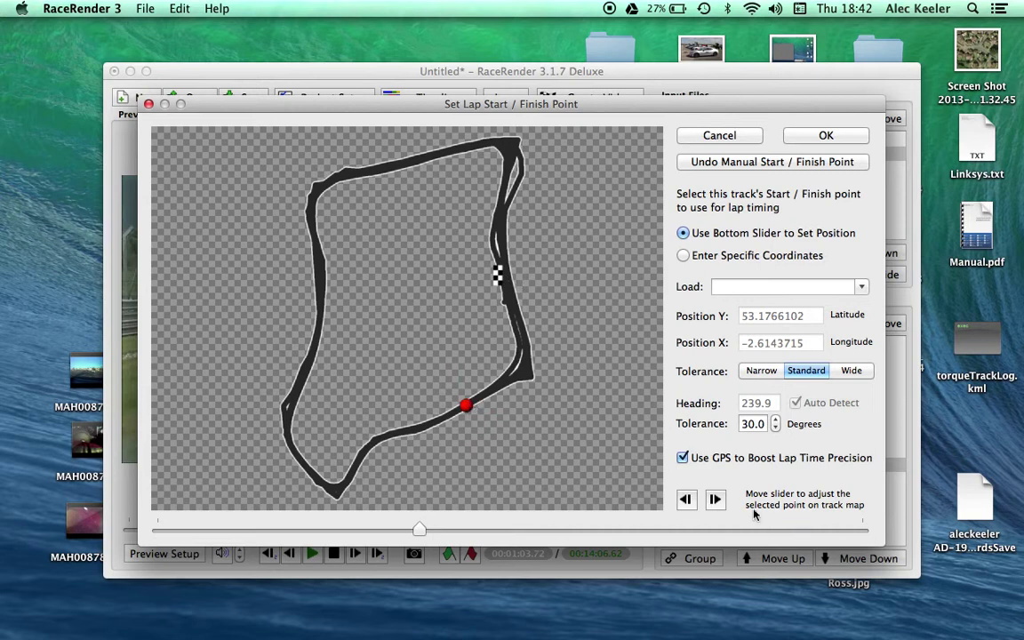
click(792, 136)
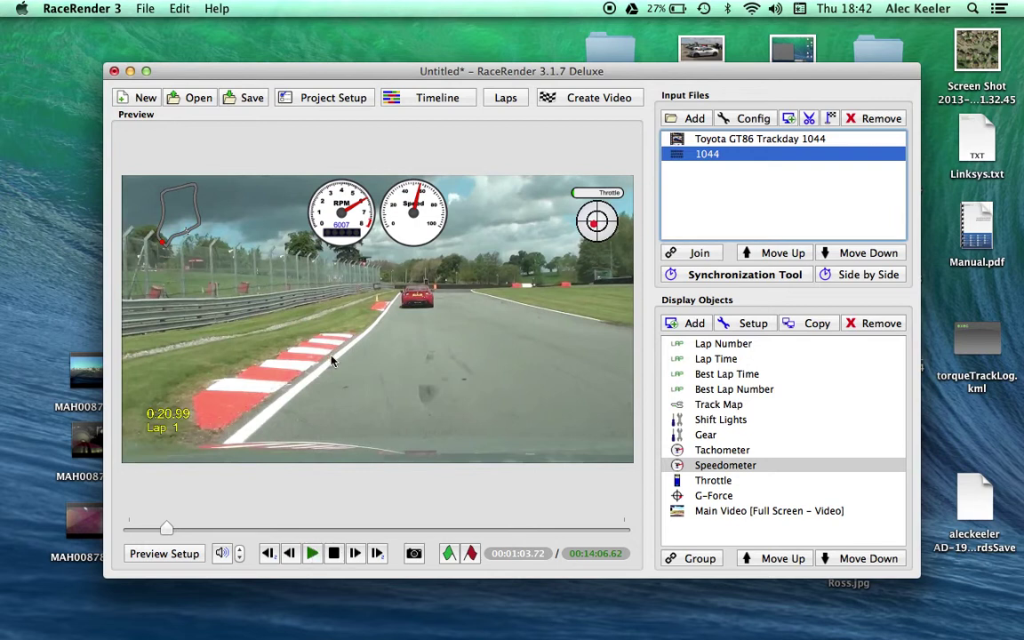
Step: Set the Track Map display object to draw lap 6 after trying lap 2, and close its properties
click(197, 207)
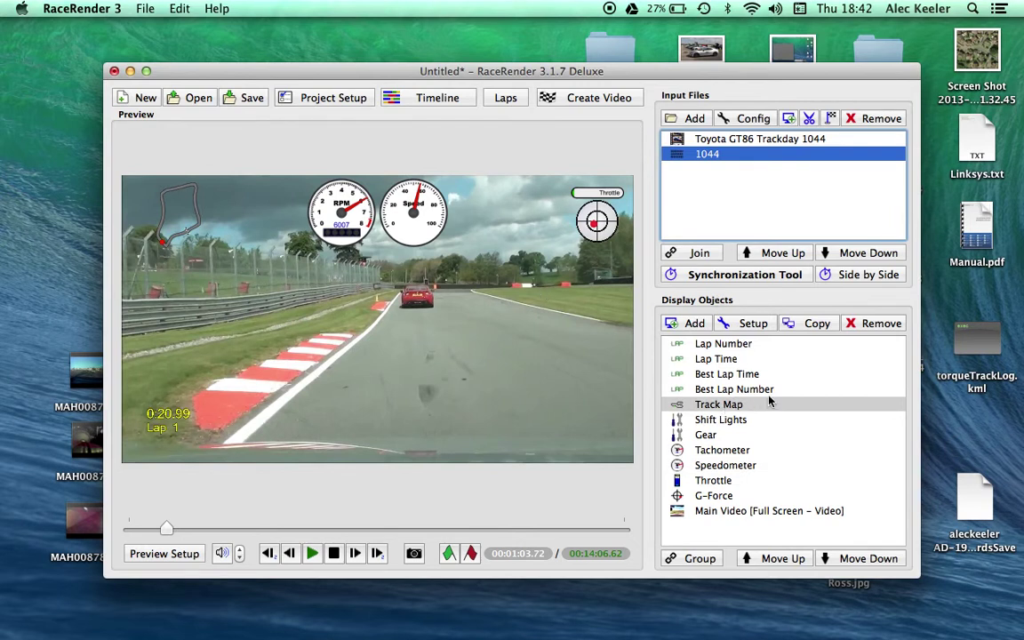
click(753, 325)
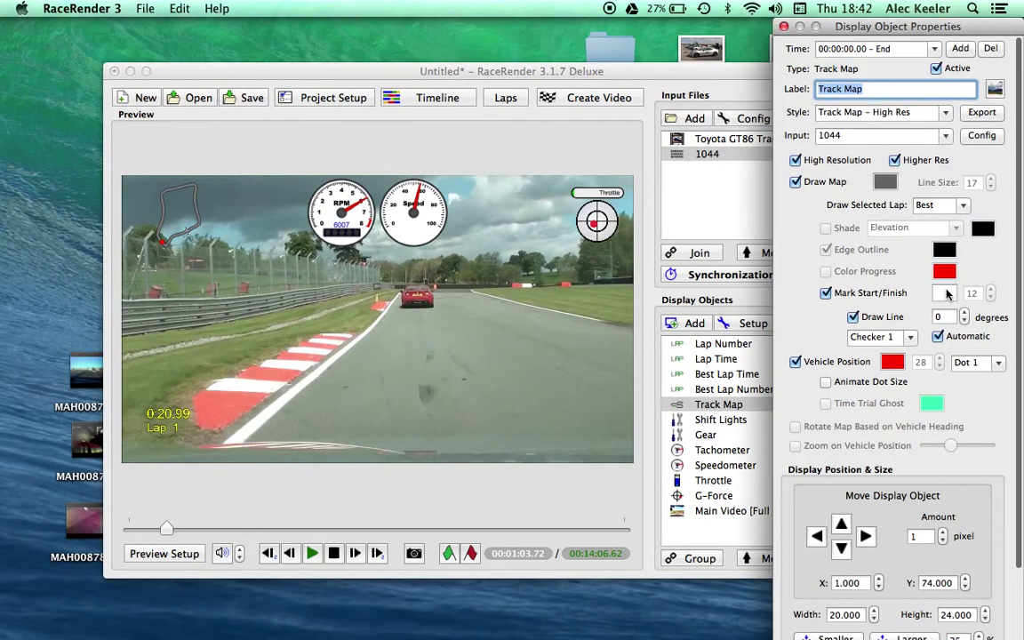
click(964, 206)
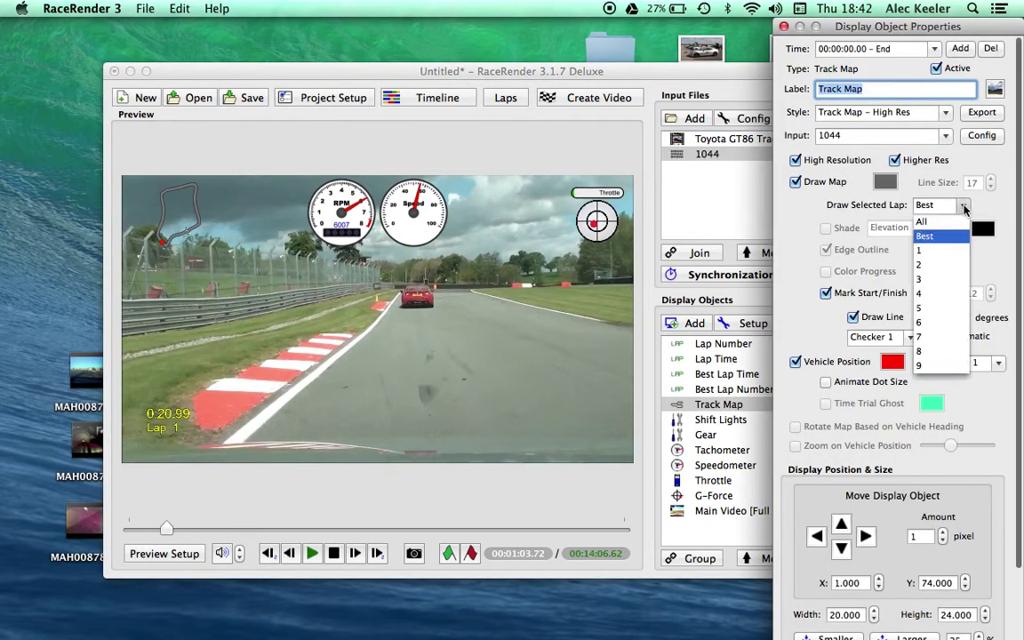
click(921, 265)
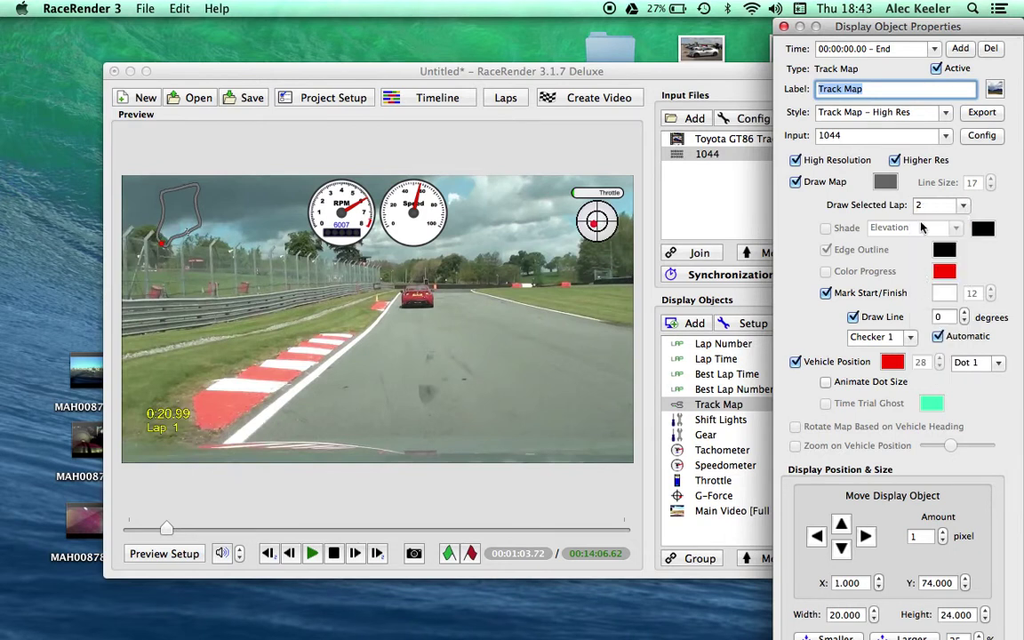
click(934, 205)
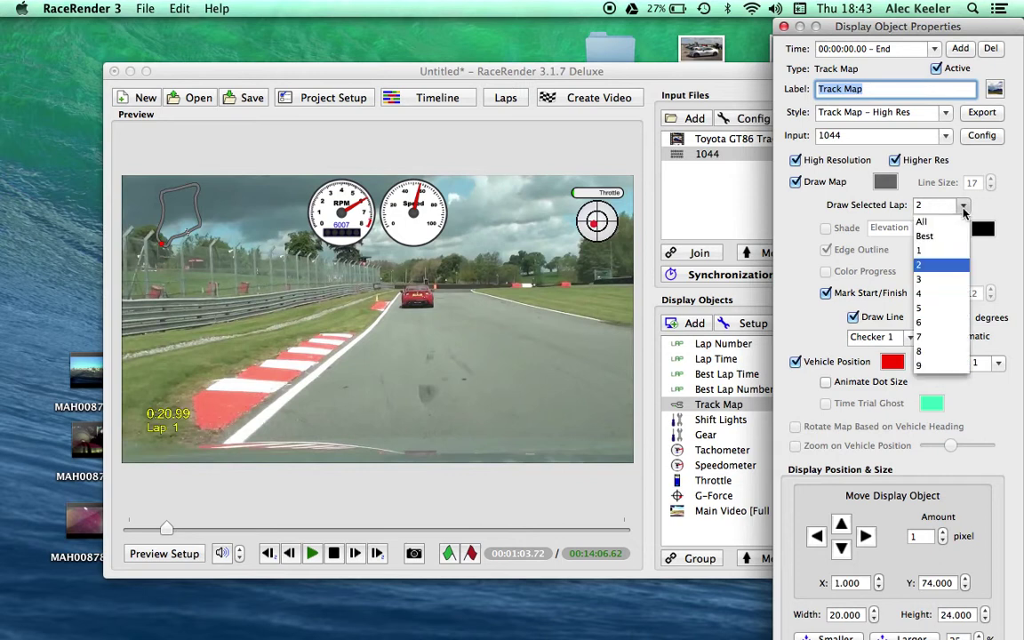
click(921, 323)
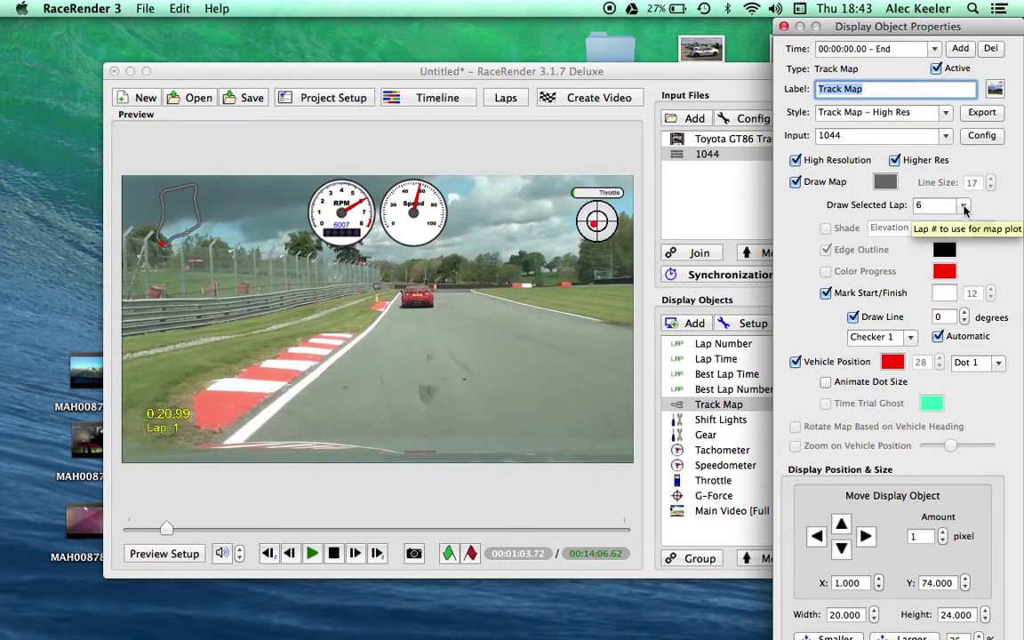
click(784, 27)
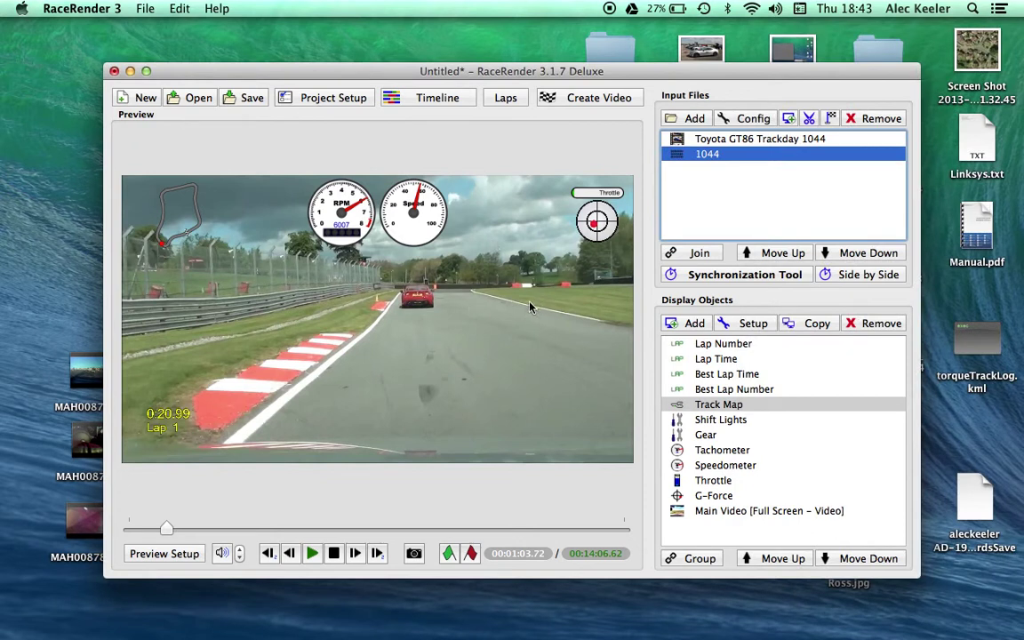
Step: Start creating the video, agree to save the current project and name the project file 1044
click(585, 102)
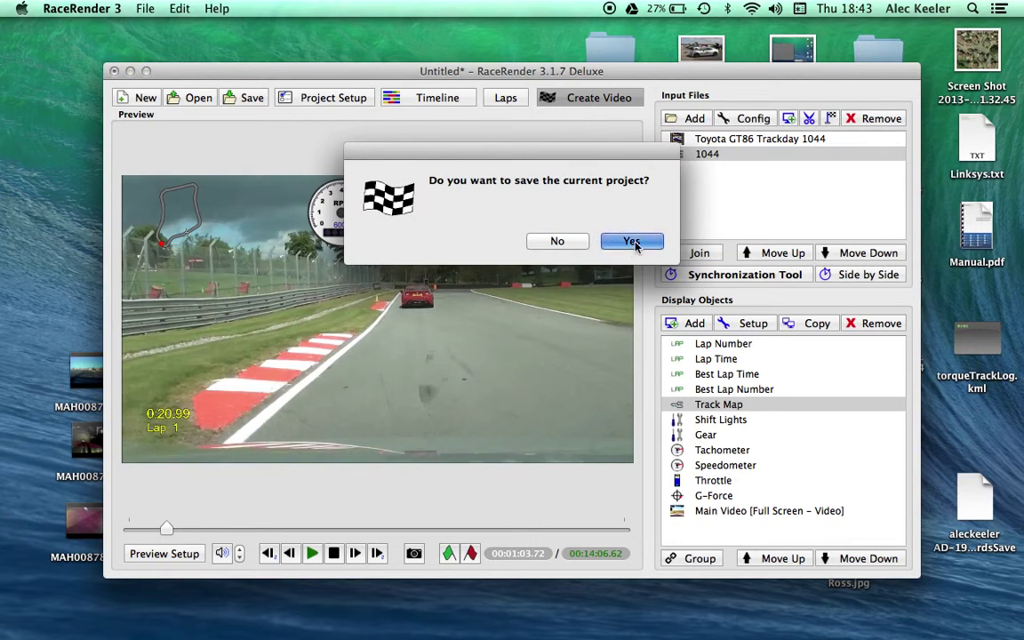
click(633, 242)
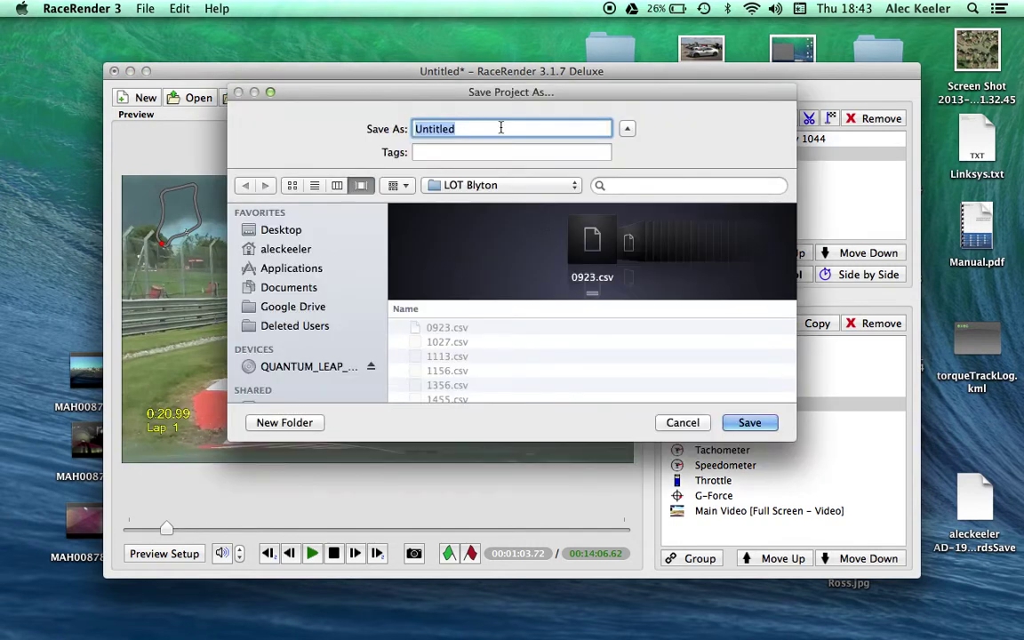
text(1044)
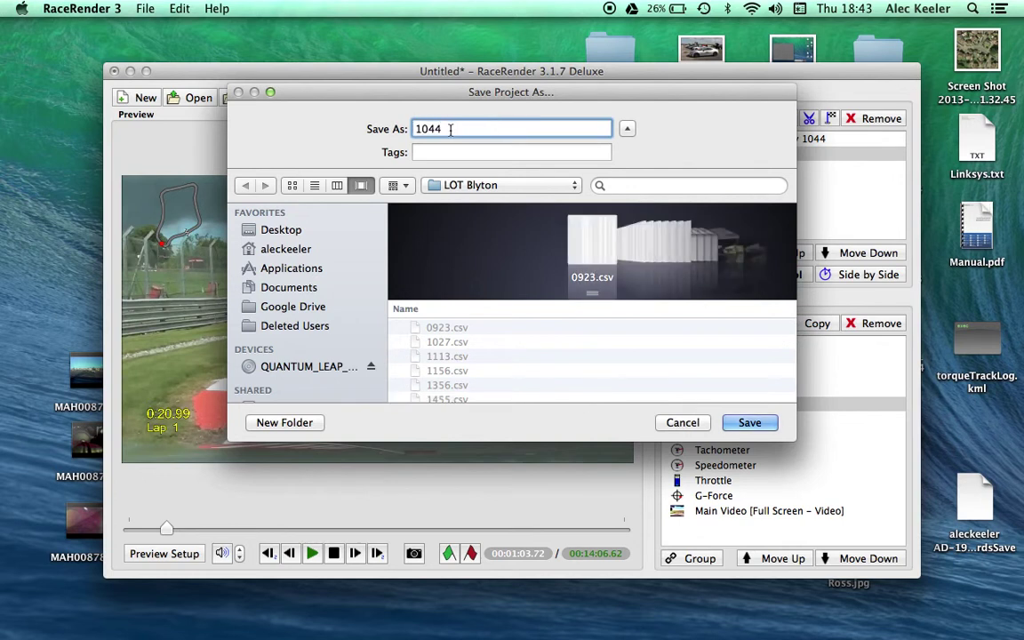
Step: Save the project in the 1044 folder inside Movies > Toyota 2015 and continue to the video creation settings
click(468, 186)
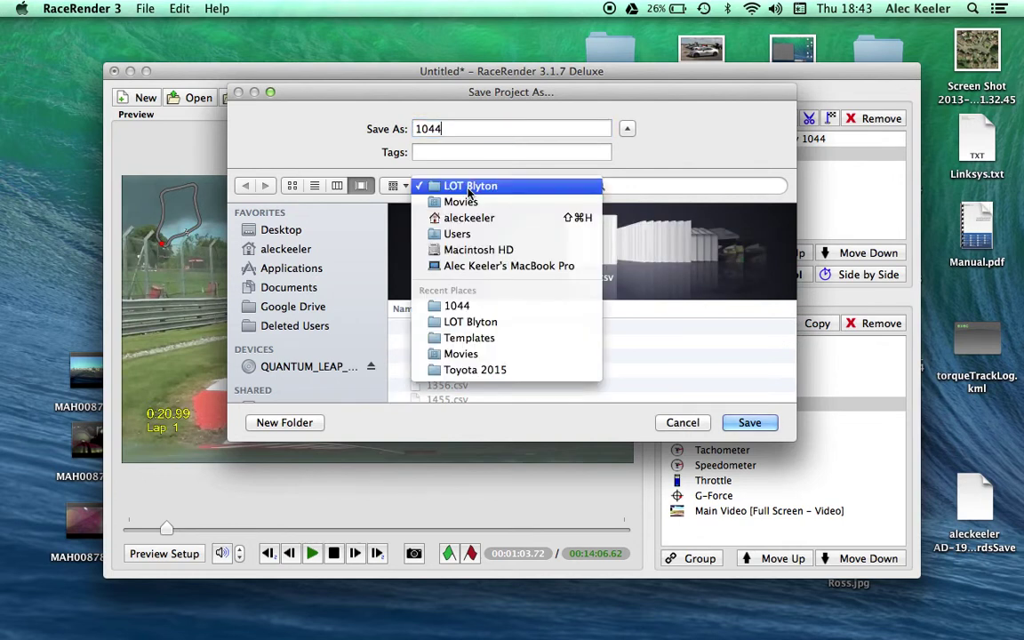
click(469, 207)
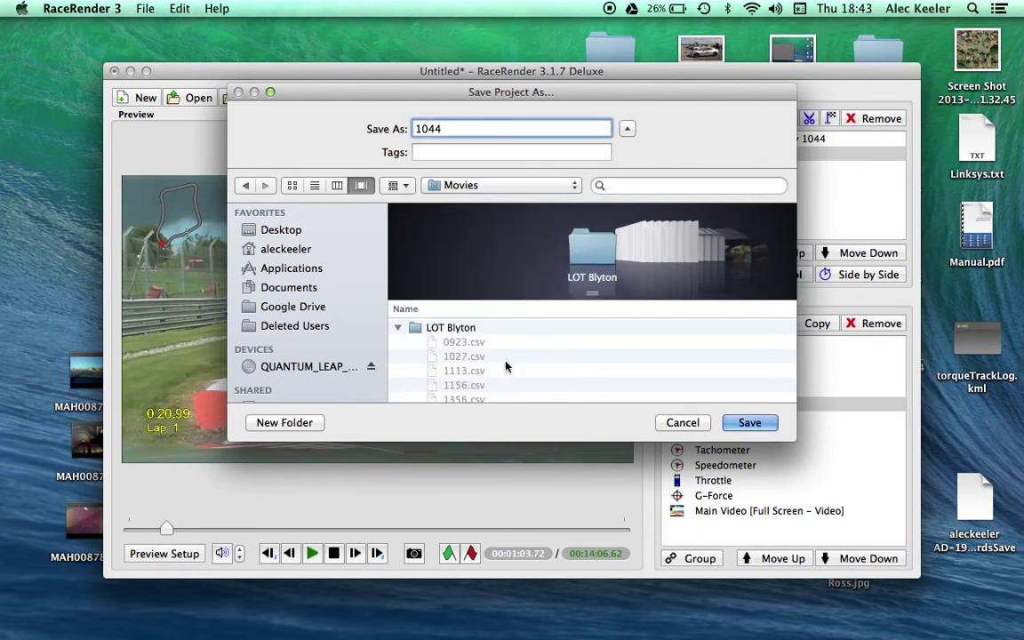
scroll(505, 365, up, 3)
scroll(505, 366, down, 5)
scroll(505, 365, down, 10)
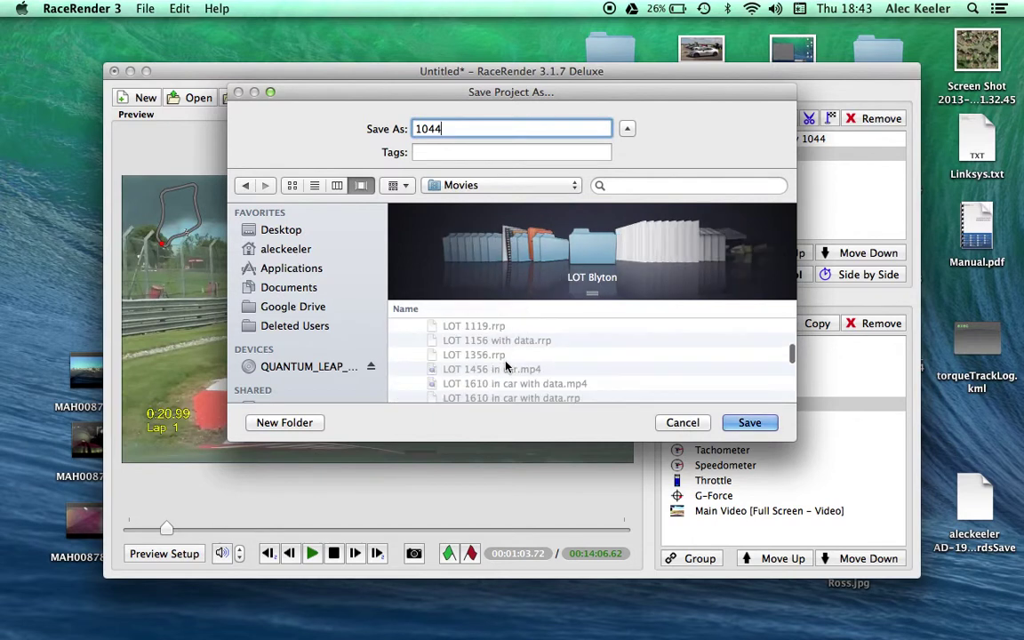
scroll(505, 365, up, 10)
scroll(505, 366, up, 3)
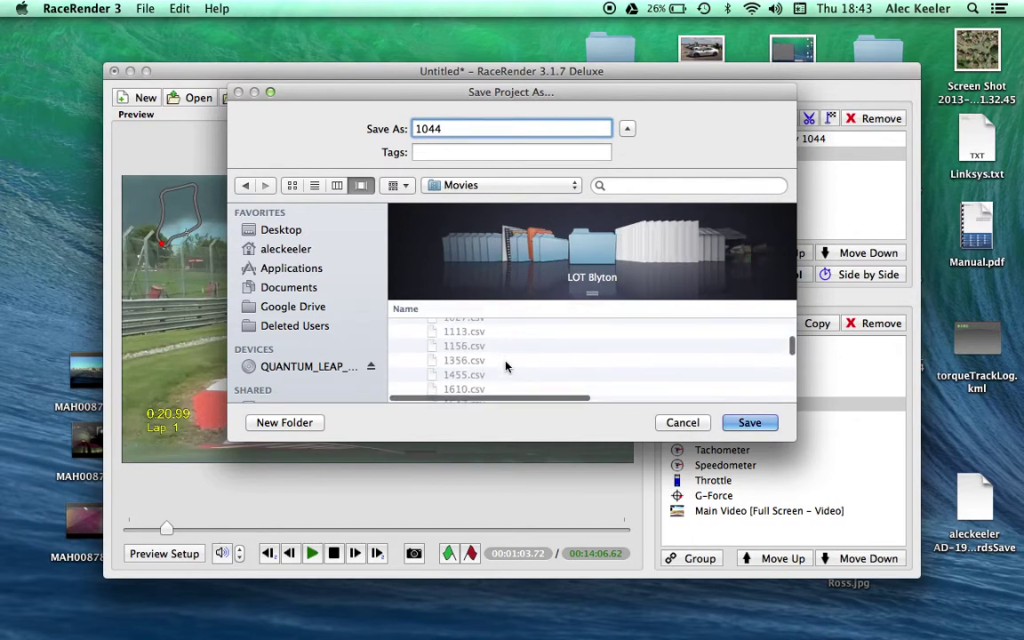
scroll(505, 365, down, 5)
scroll(505, 365, down, 8)
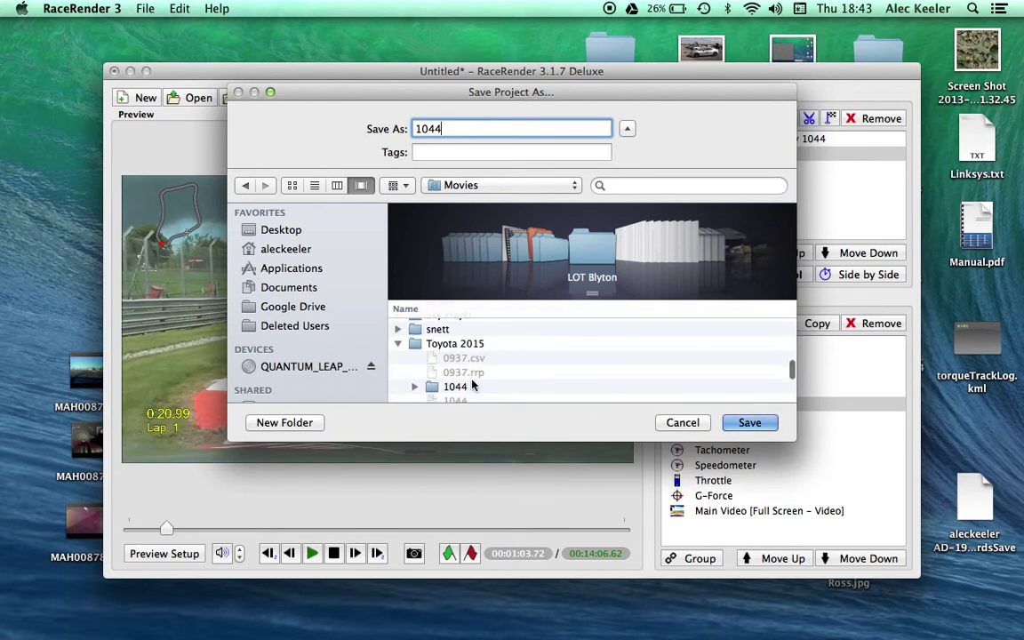
click(436, 388)
double_click(435, 387)
click(752, 423)
key(super+r)
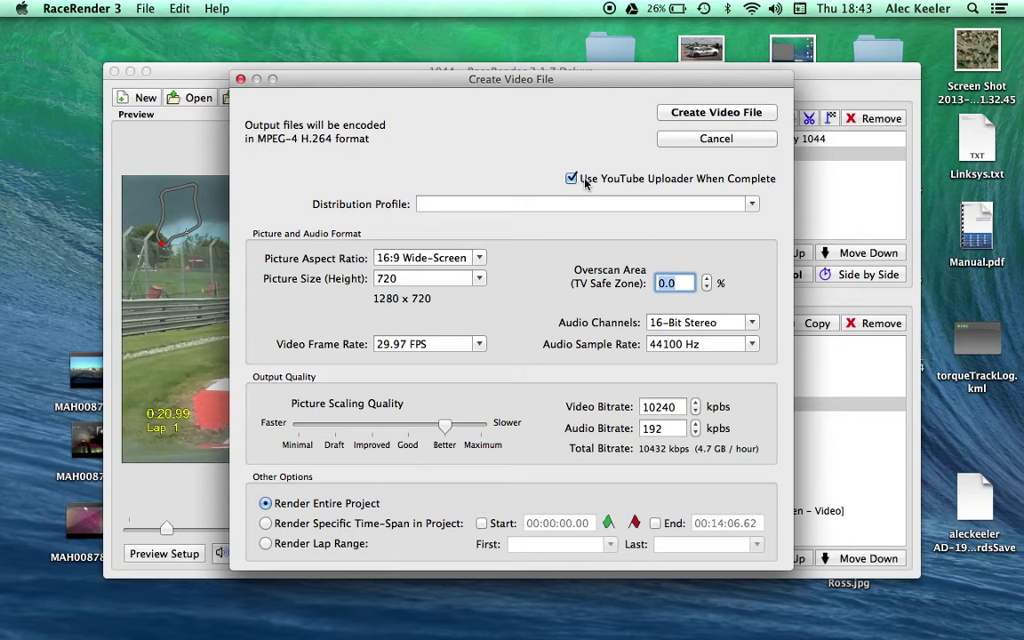
Step: Save the output video as 1044 in the Toyota 2015 > 1044 folder and accept the YouTube upload details to start rendering
click(710, 115)
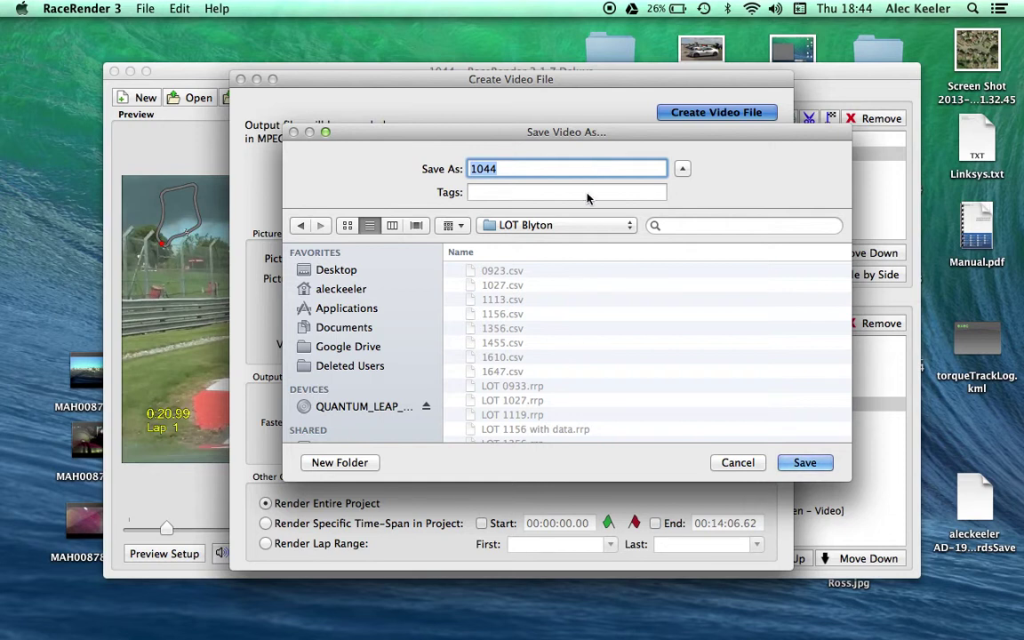
click(567, 225)
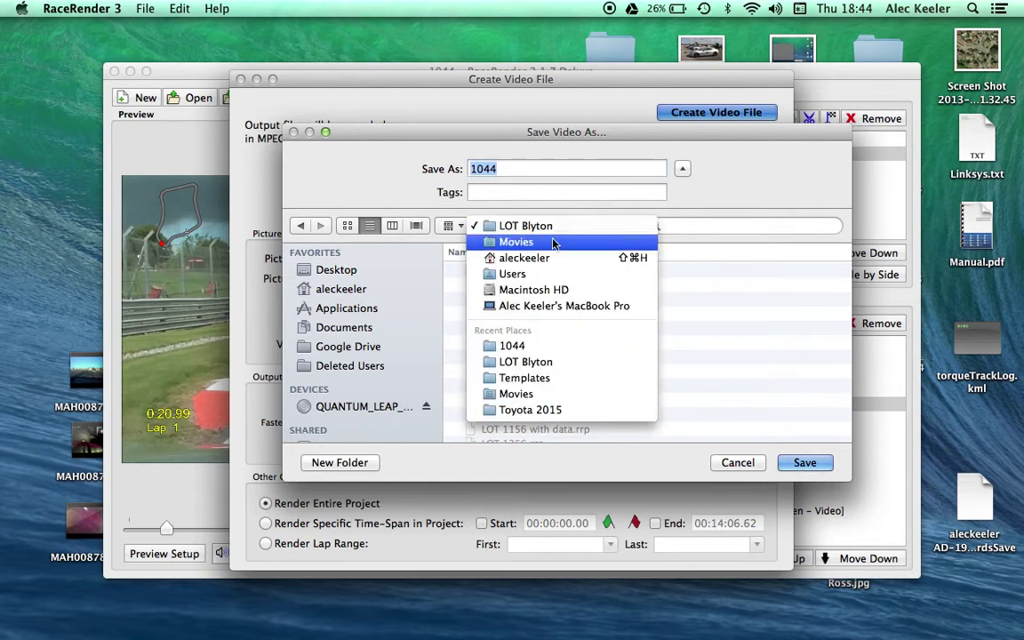
key(Escape)
scroll(604, 337, down, 15)
scroll(605, 337, down, 3)
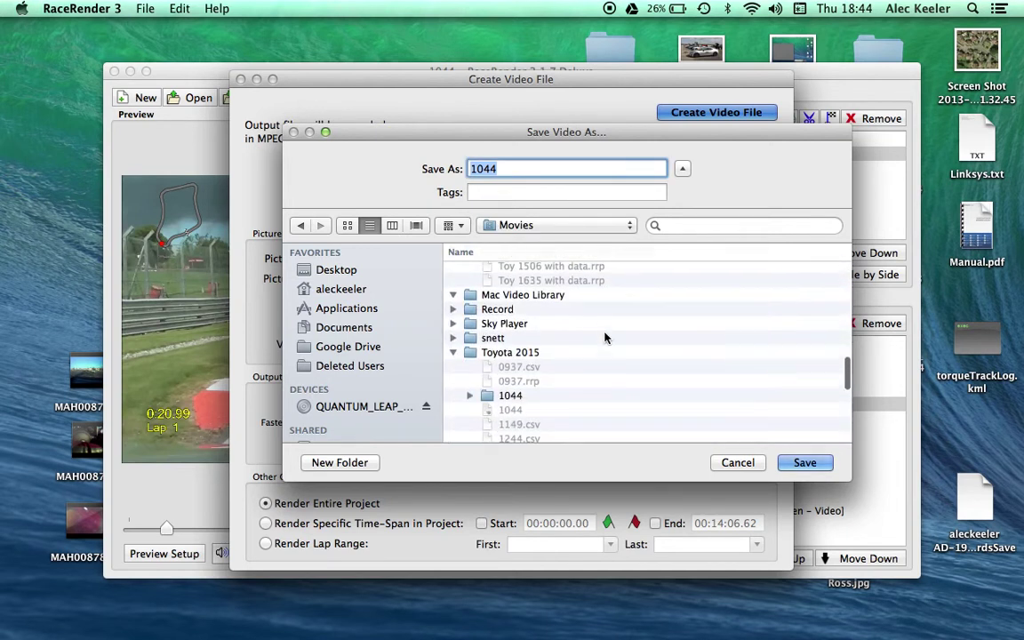
click(491, 395)
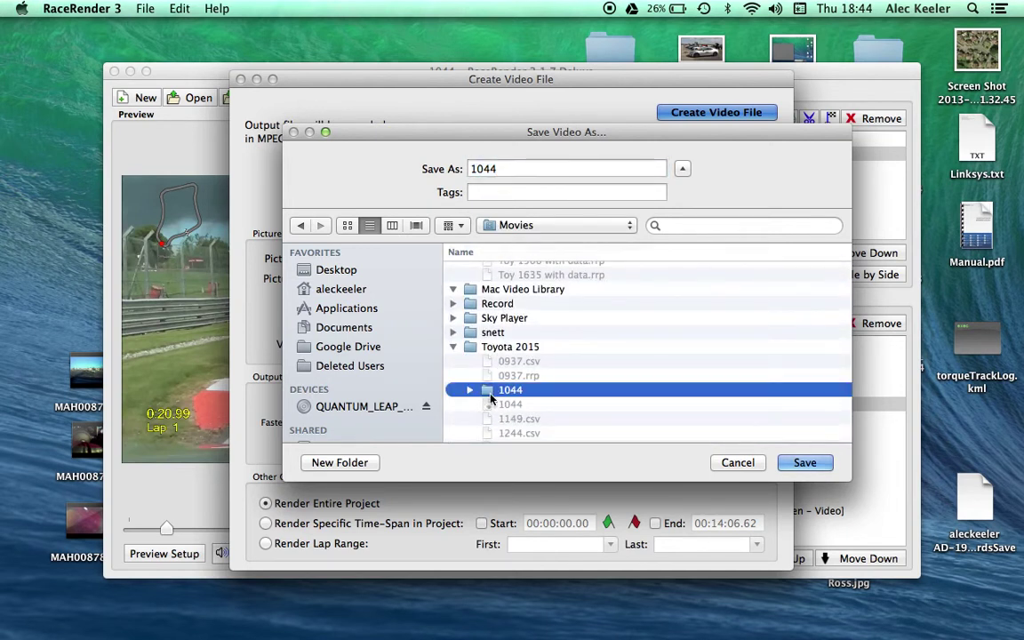
click(803, 464)
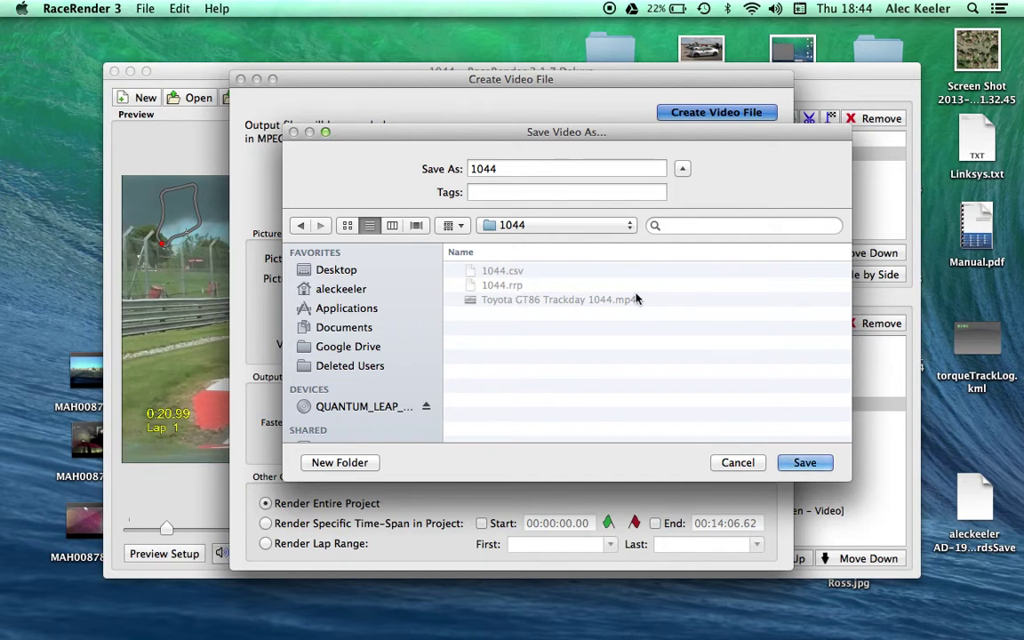
click(805, 464)
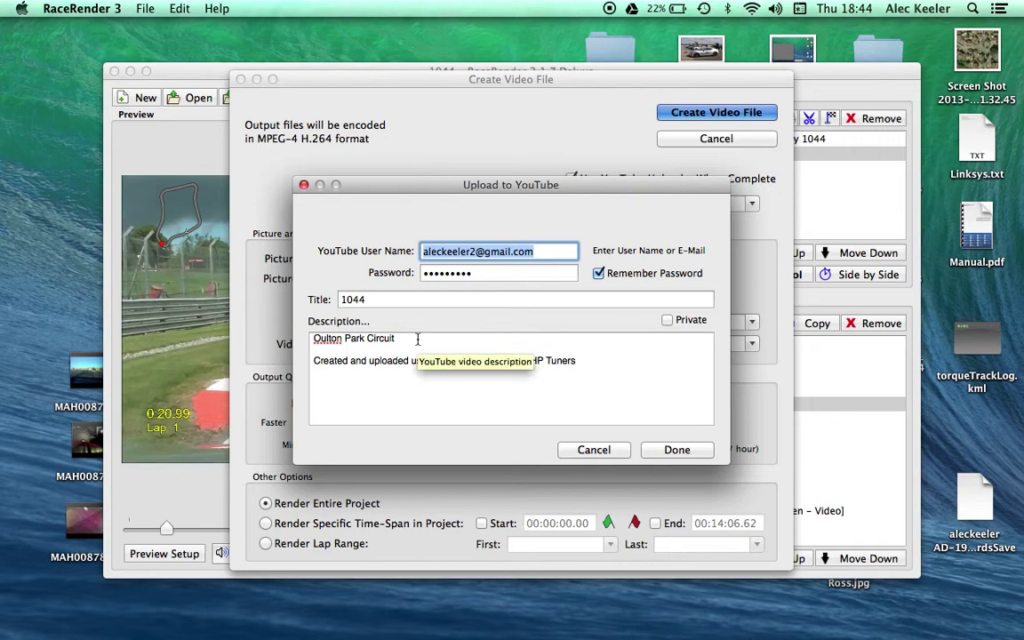
click(679, 451)
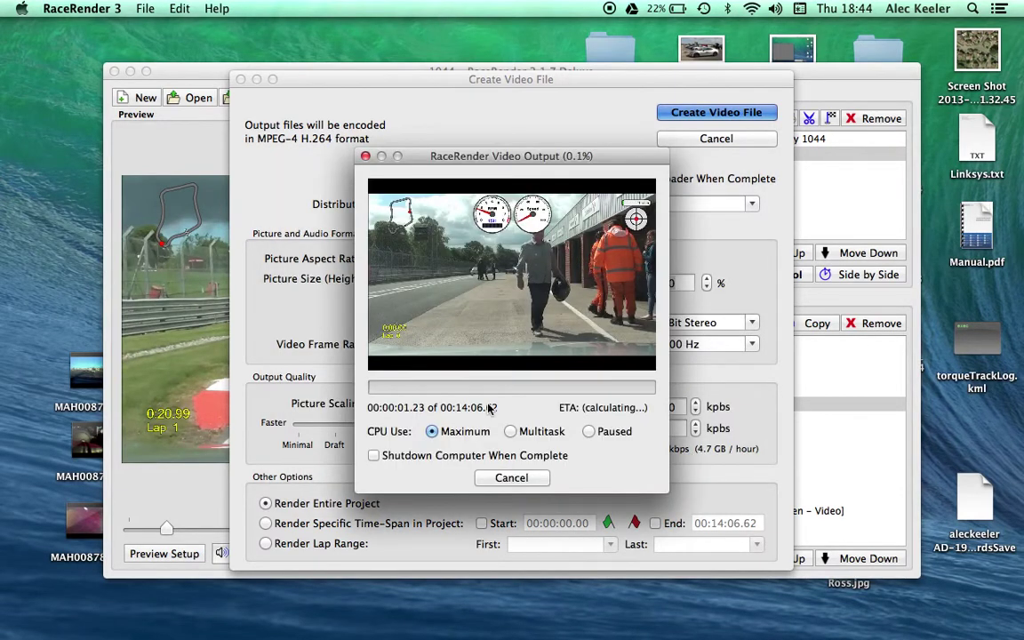